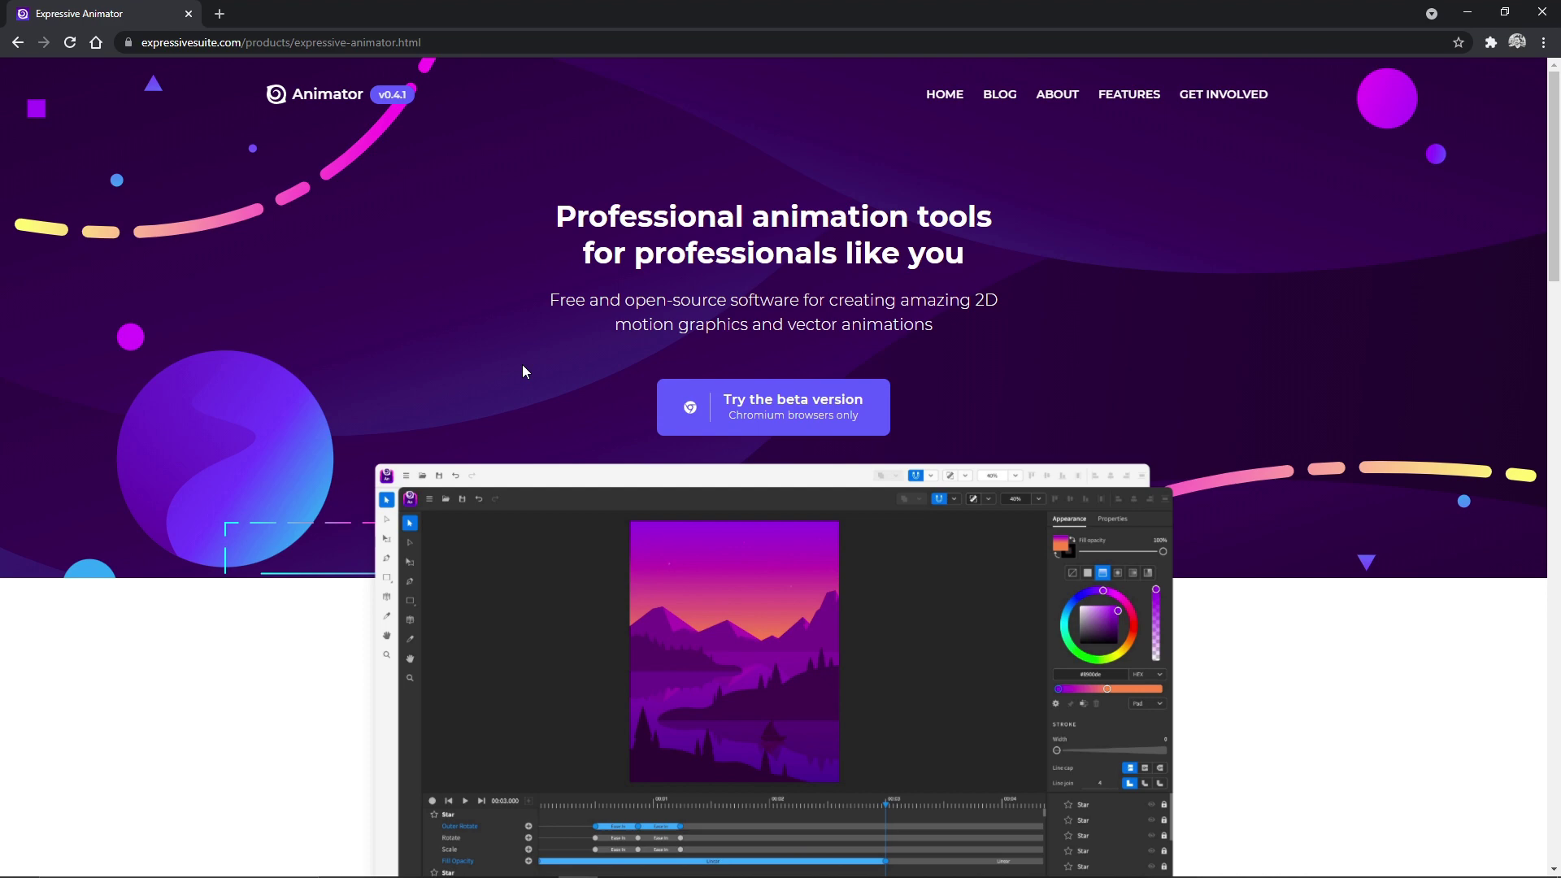
Step: Open the Expressive Animator beta in Chrome, install it as a desktop app, and show the desktop
left_click(760, 411)
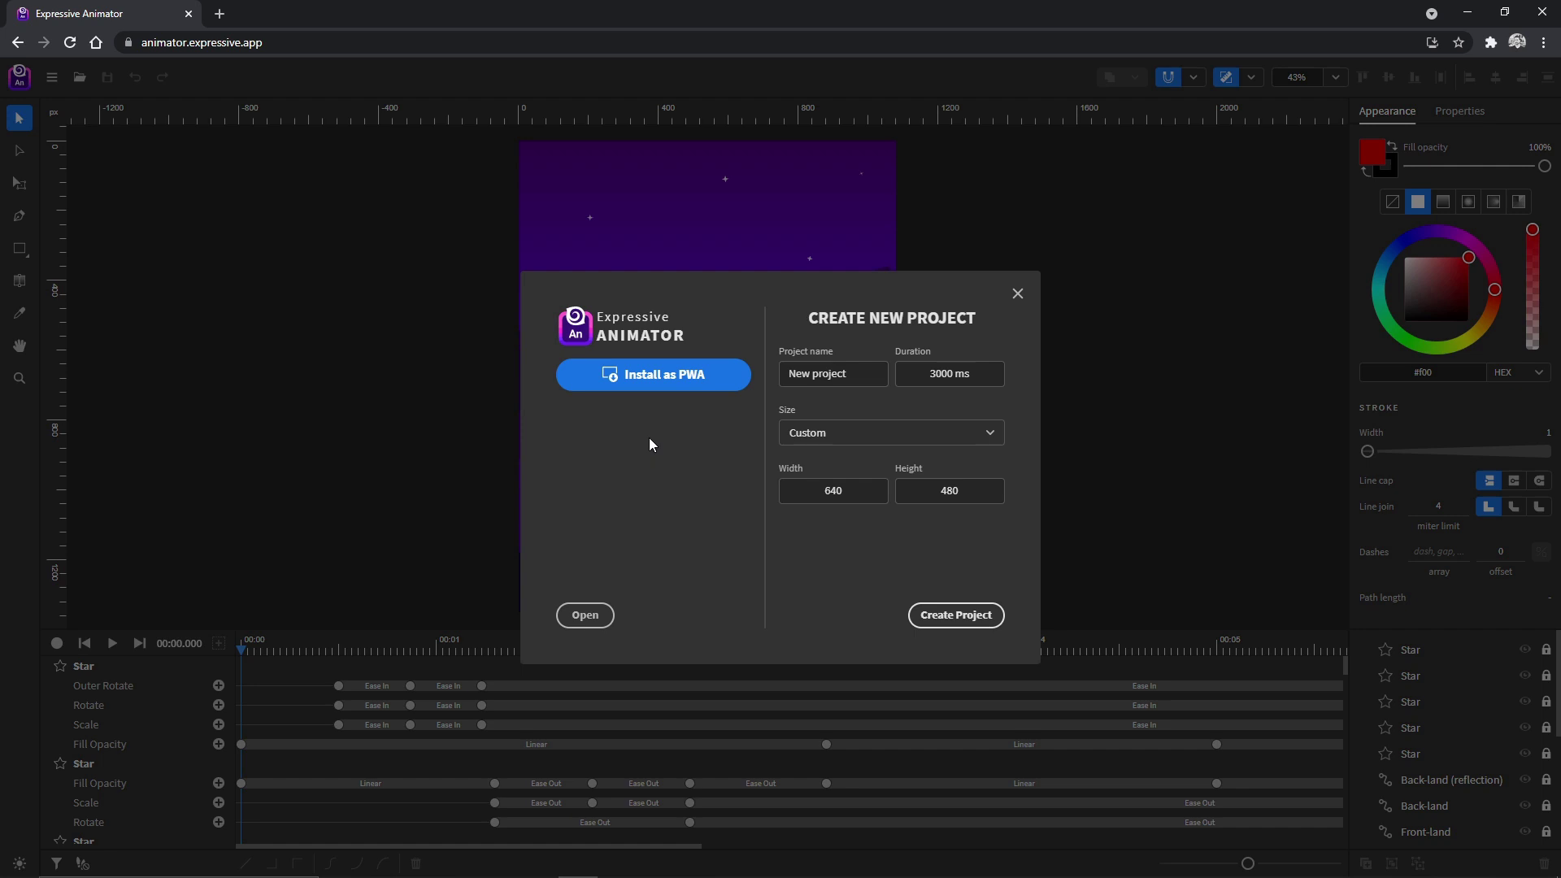
left_click(651, 379)
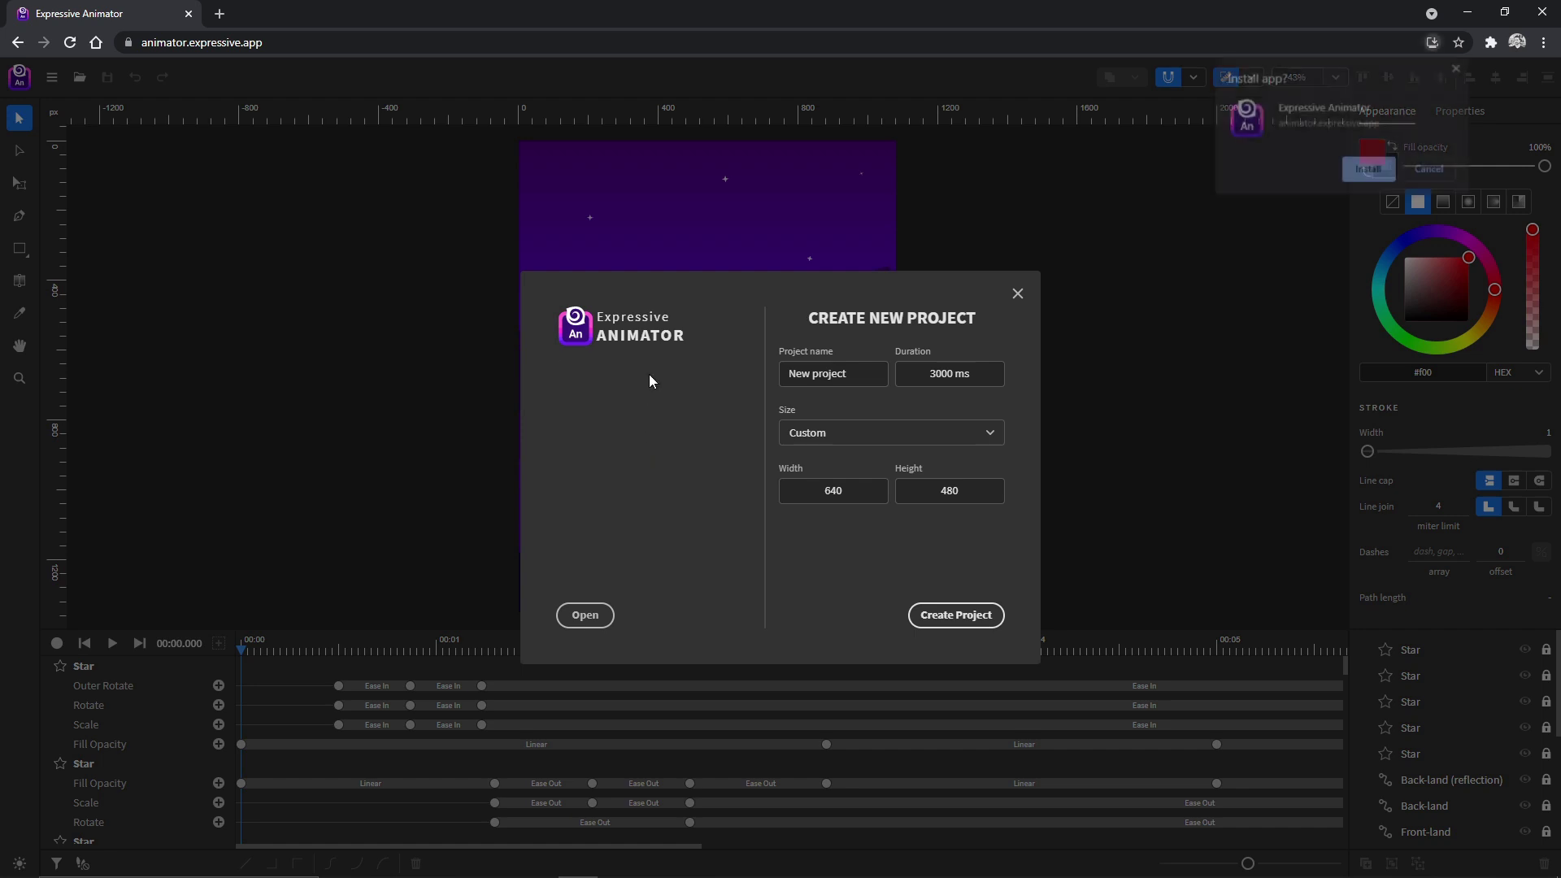
left_click(1370, 171)
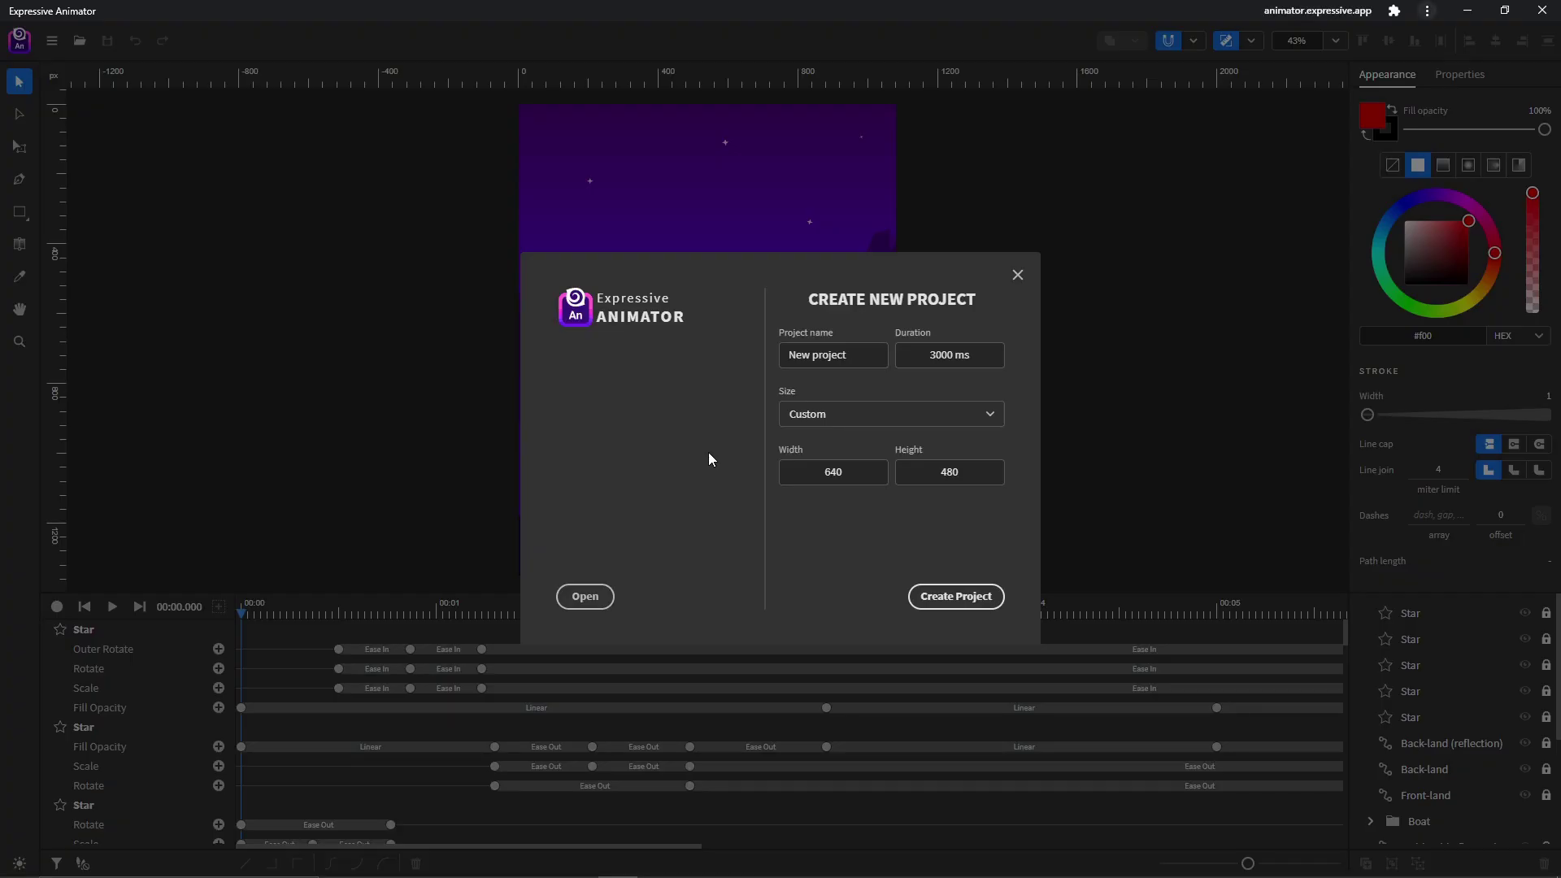
key("super+d")
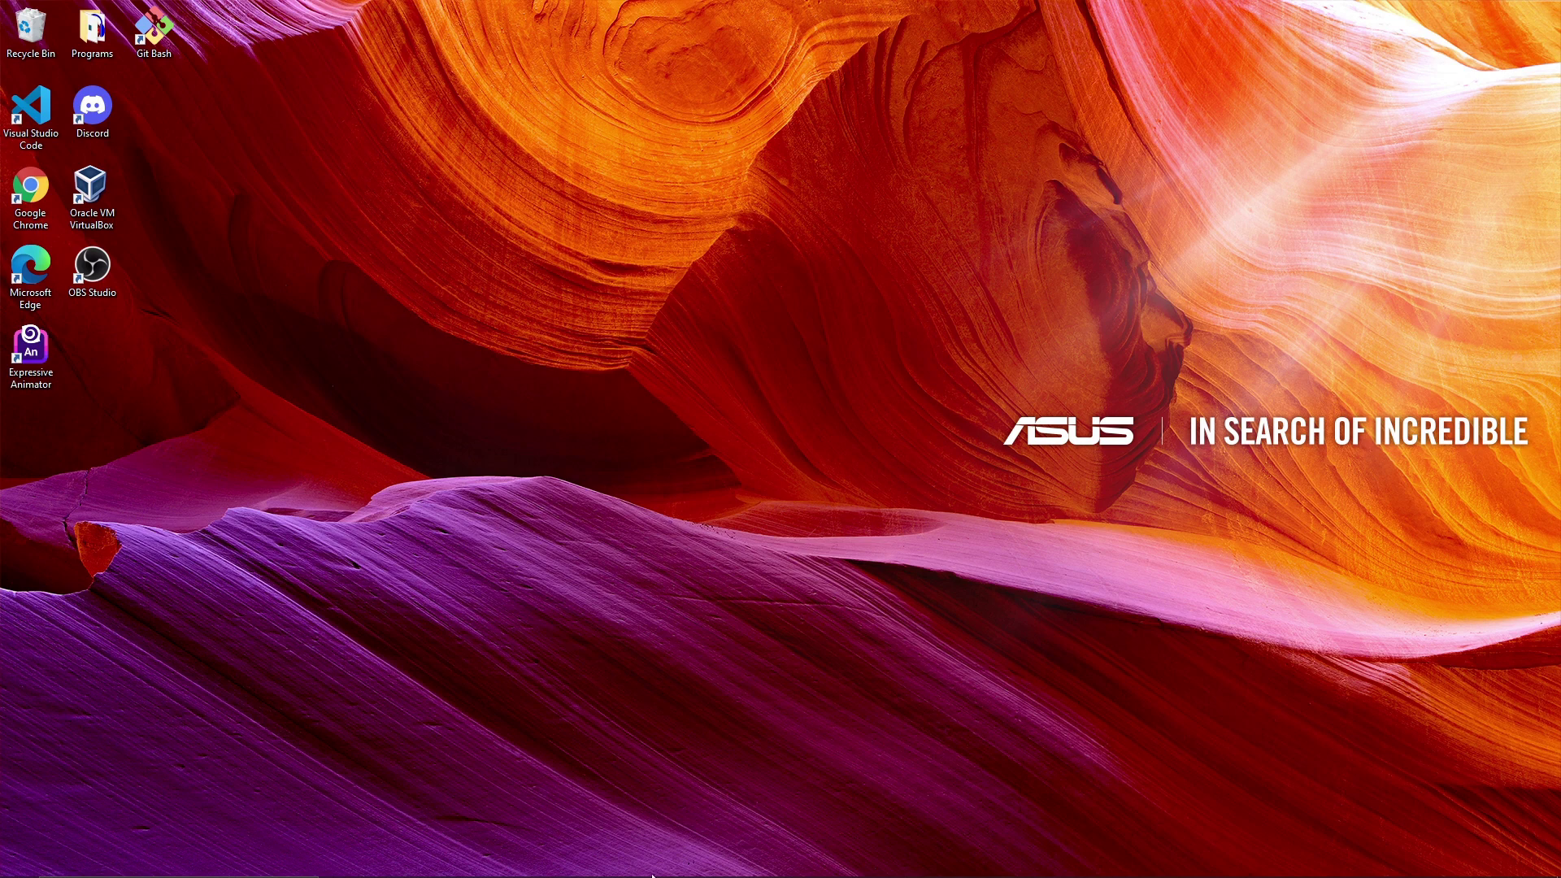
Step: Restore the Expressive Animator window from the taskbar
left_click(618, 873)
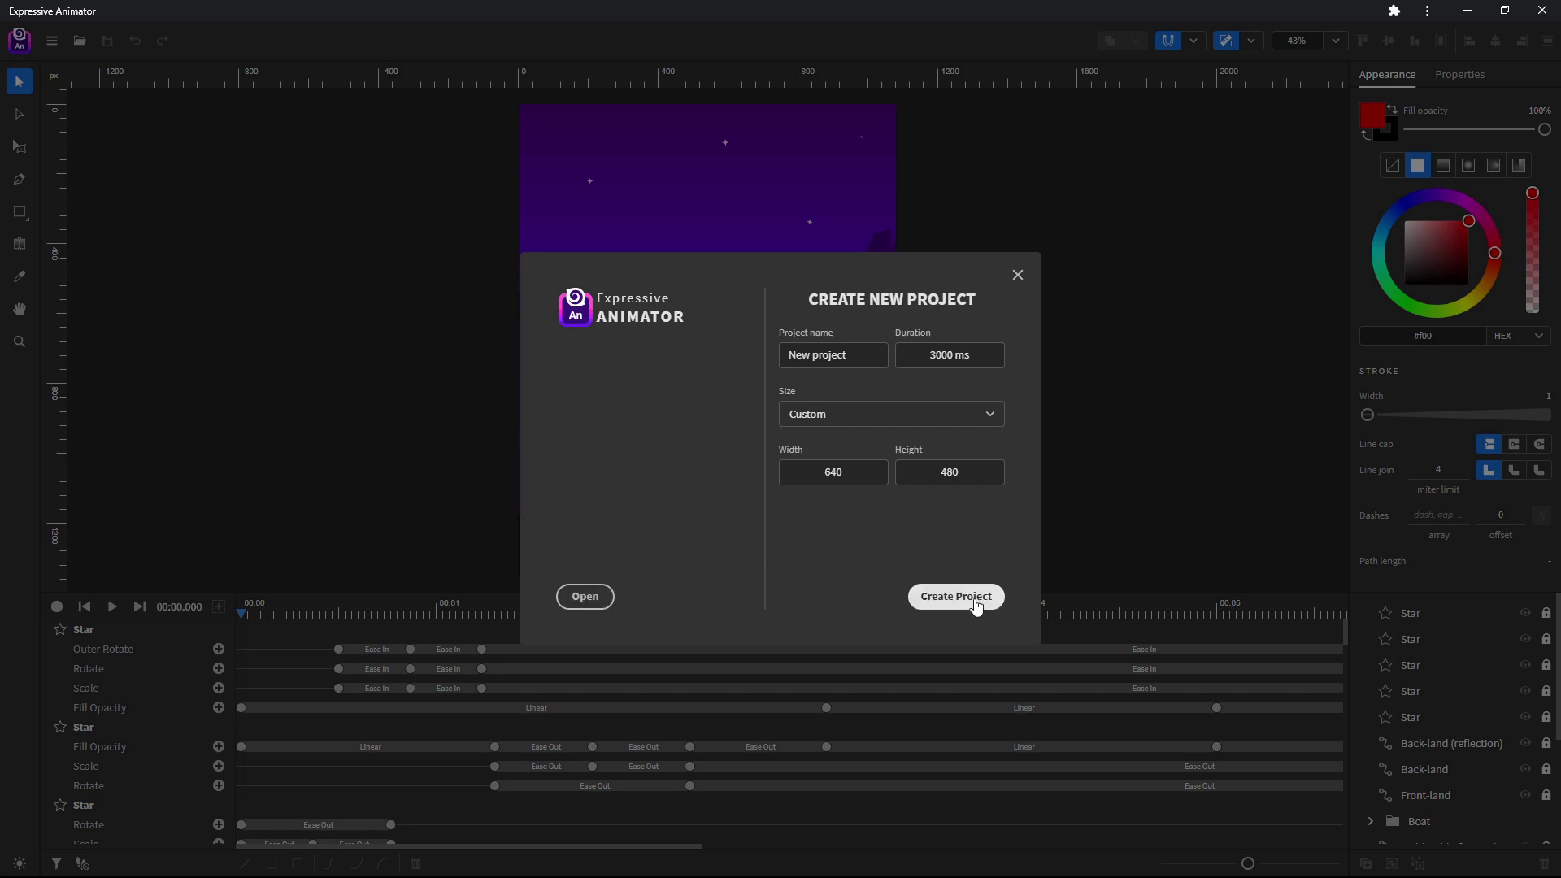
Step: Dismiss the sample scene and create a new custom 640×480 project lasting 3000 ms
left_click(1018, 279)
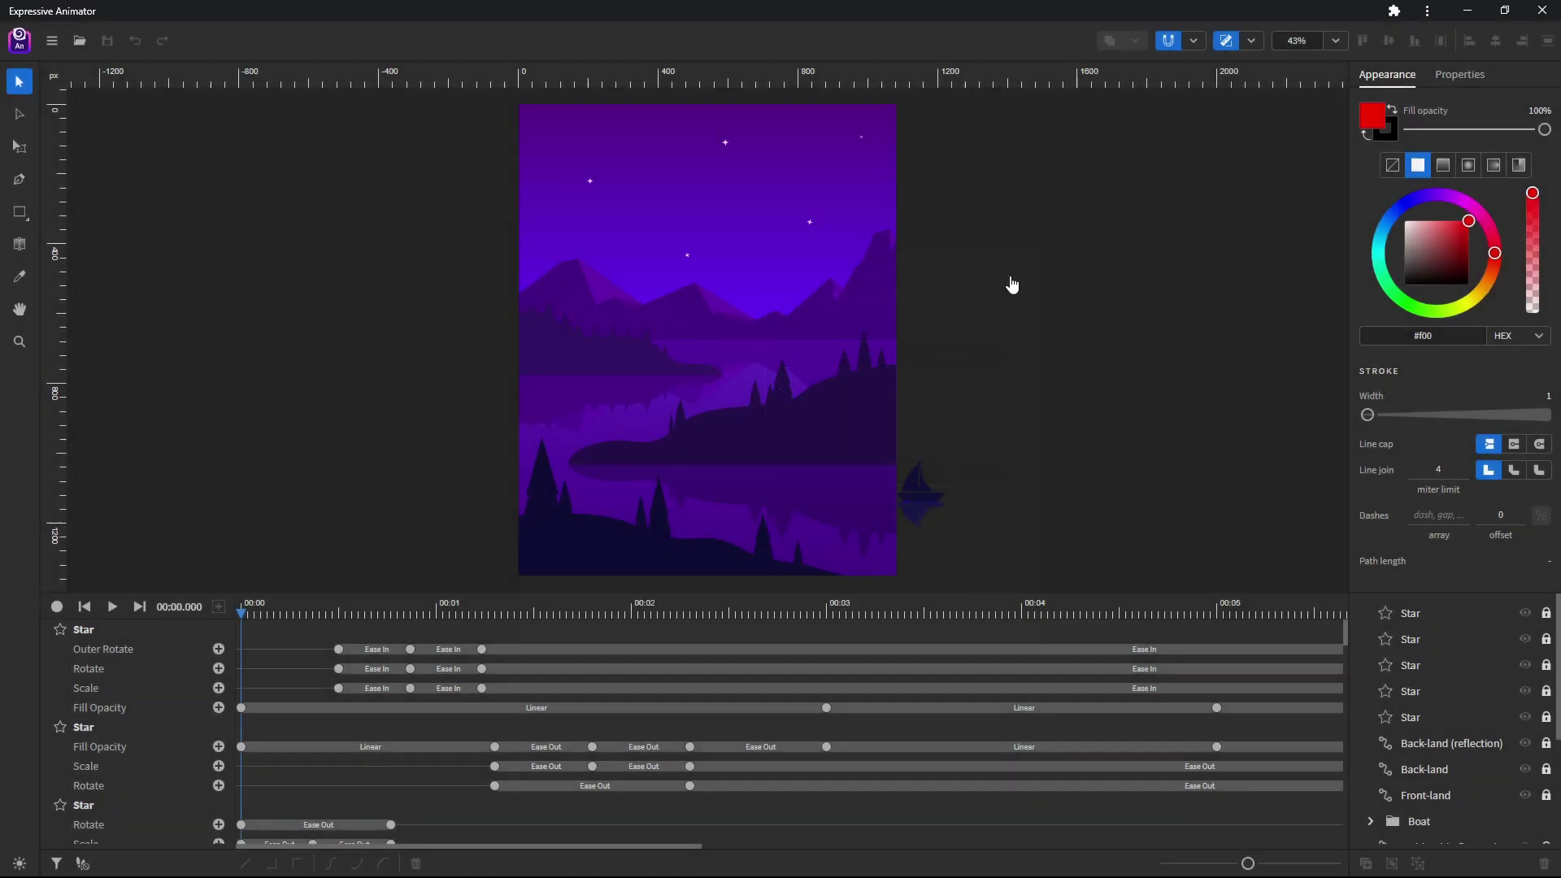
left_click_drag(293, 611, 236, 614)
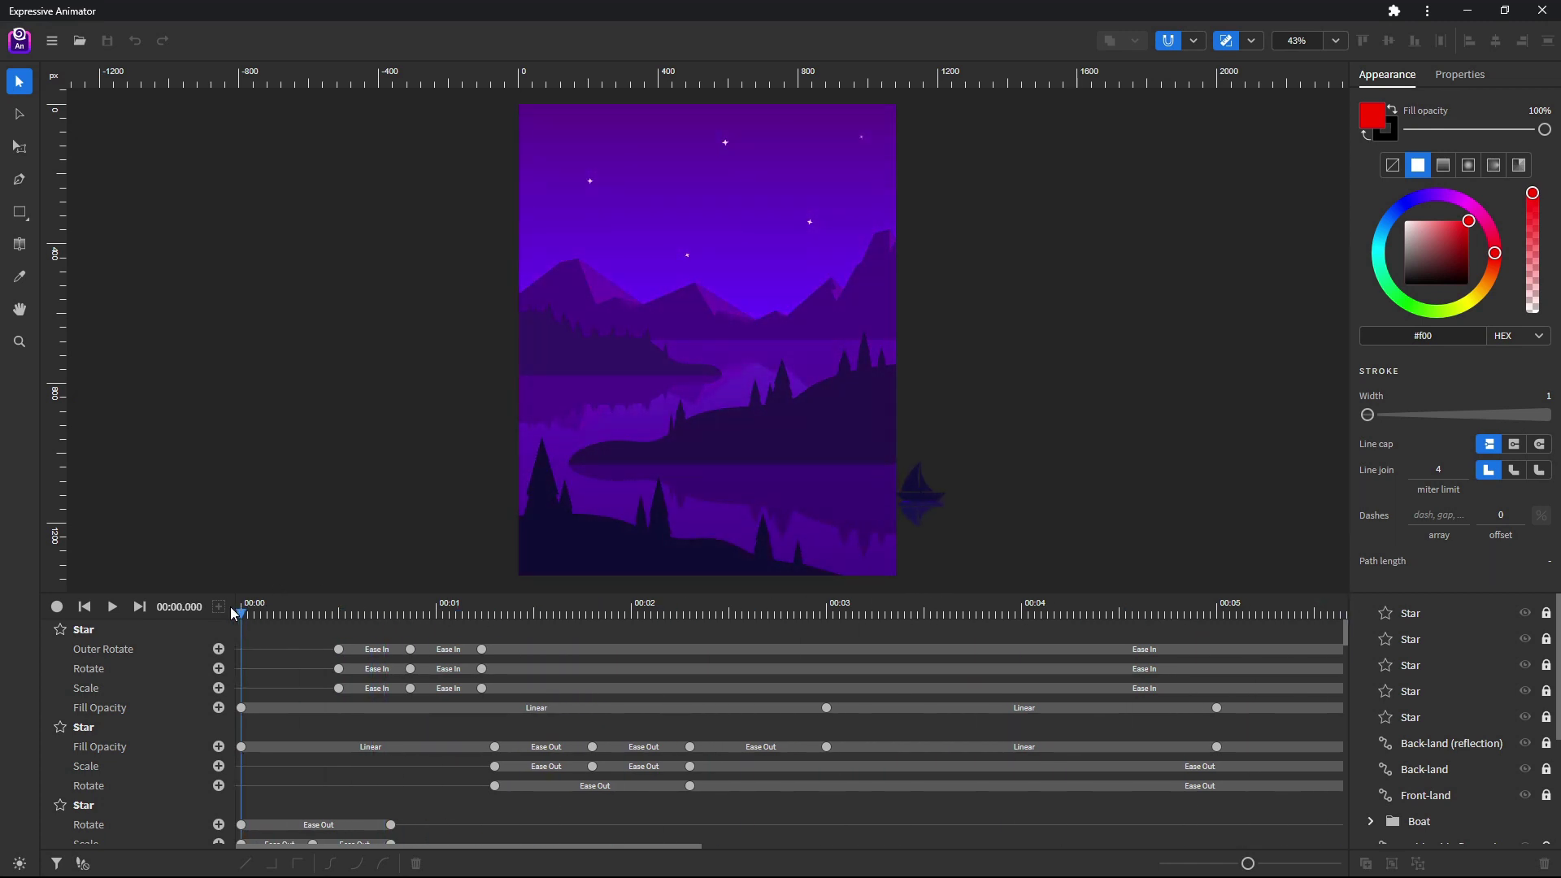
left_click(55, 42)
left_click(95, 75)
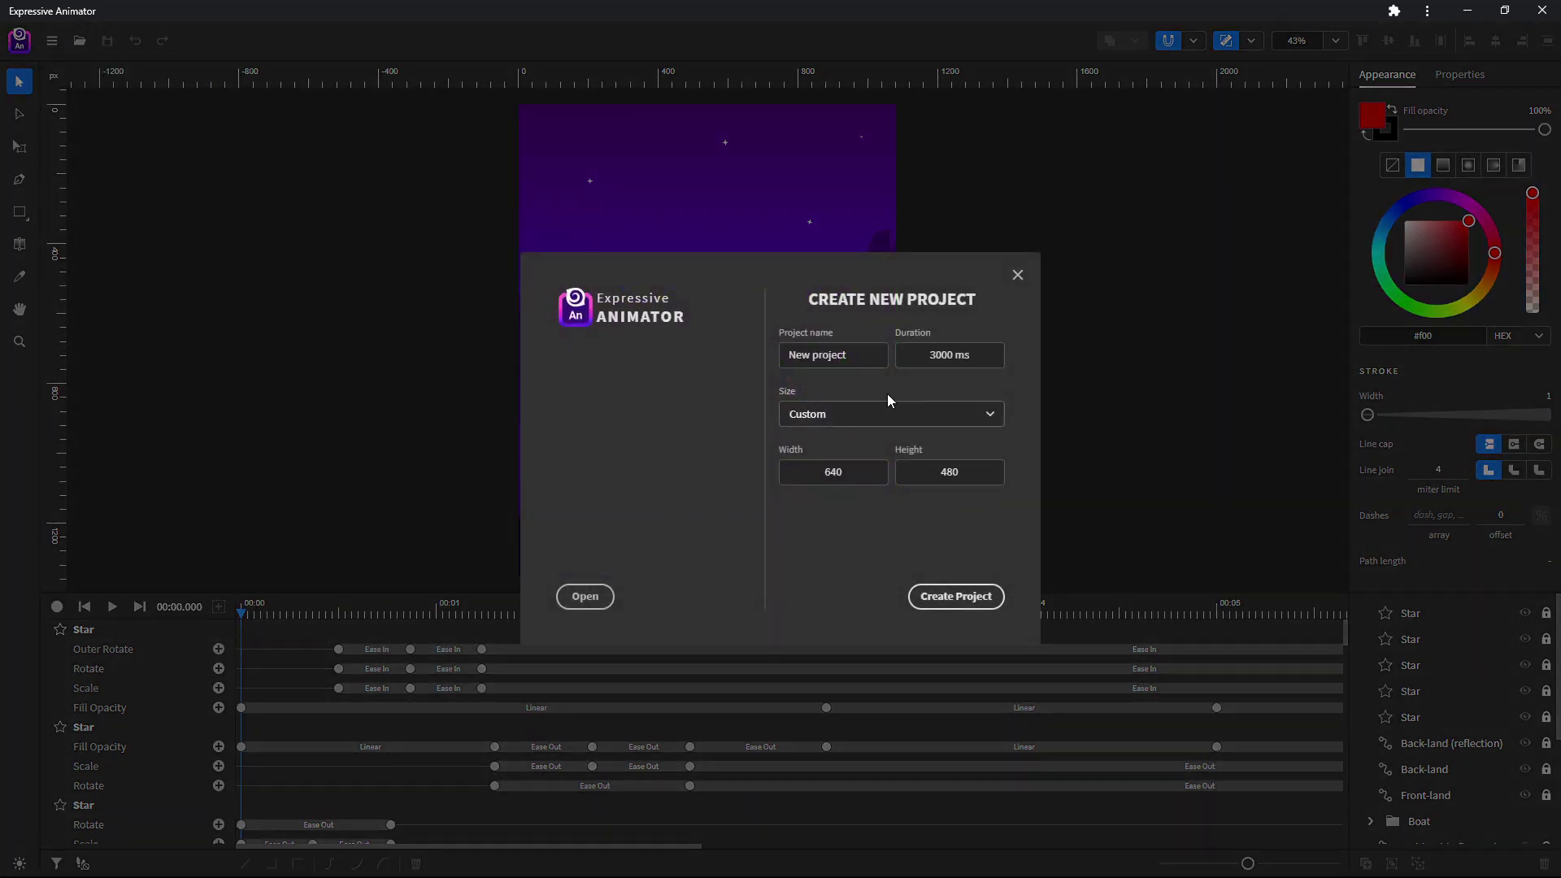
left_click(829, 356)
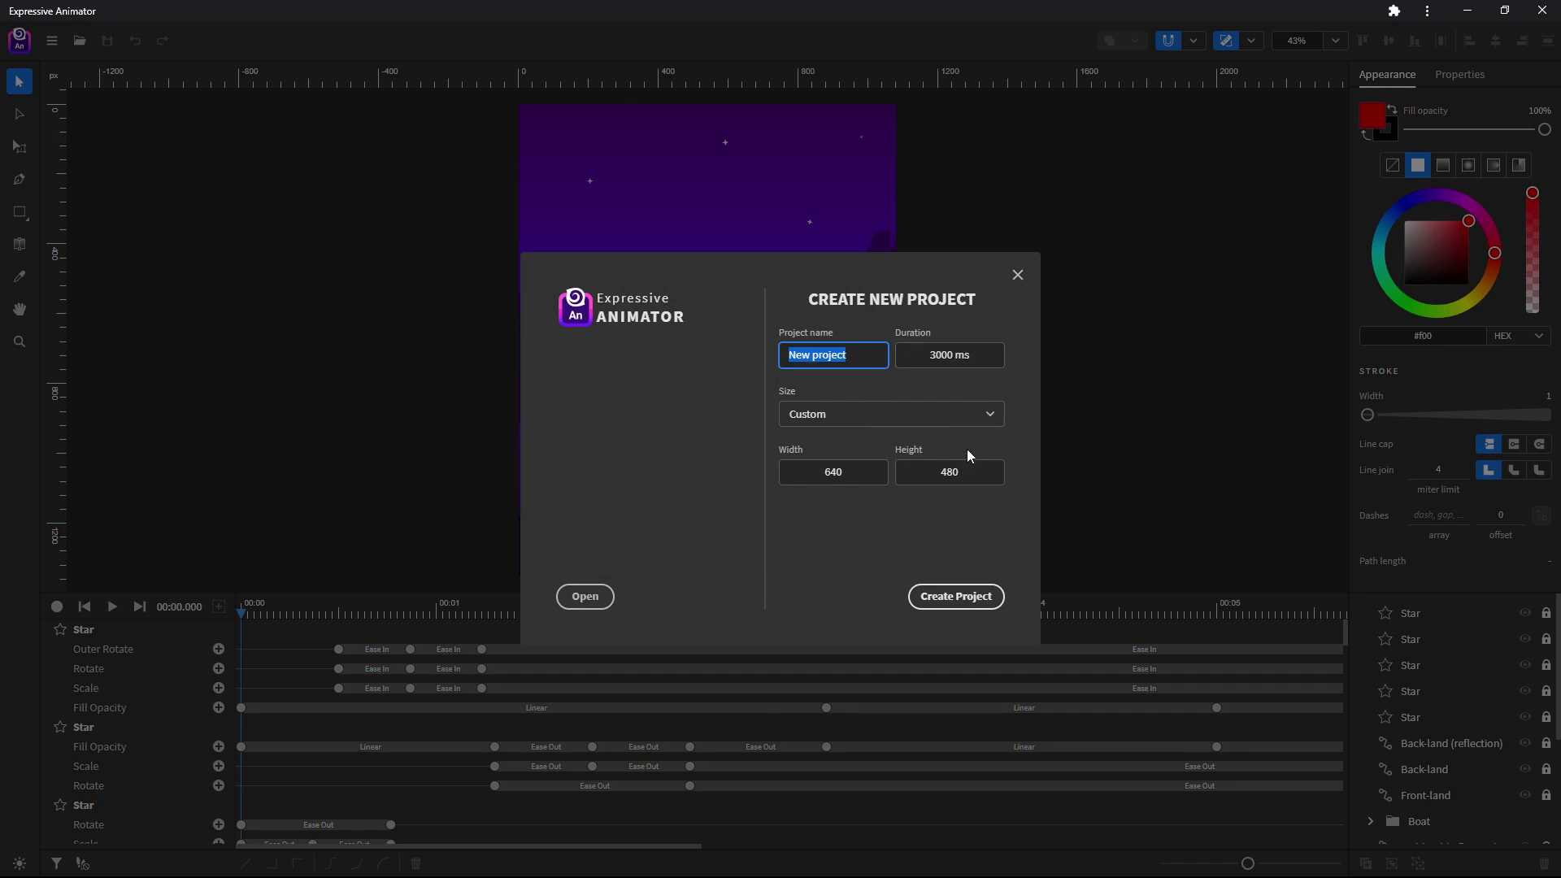
left_click(980, 416)
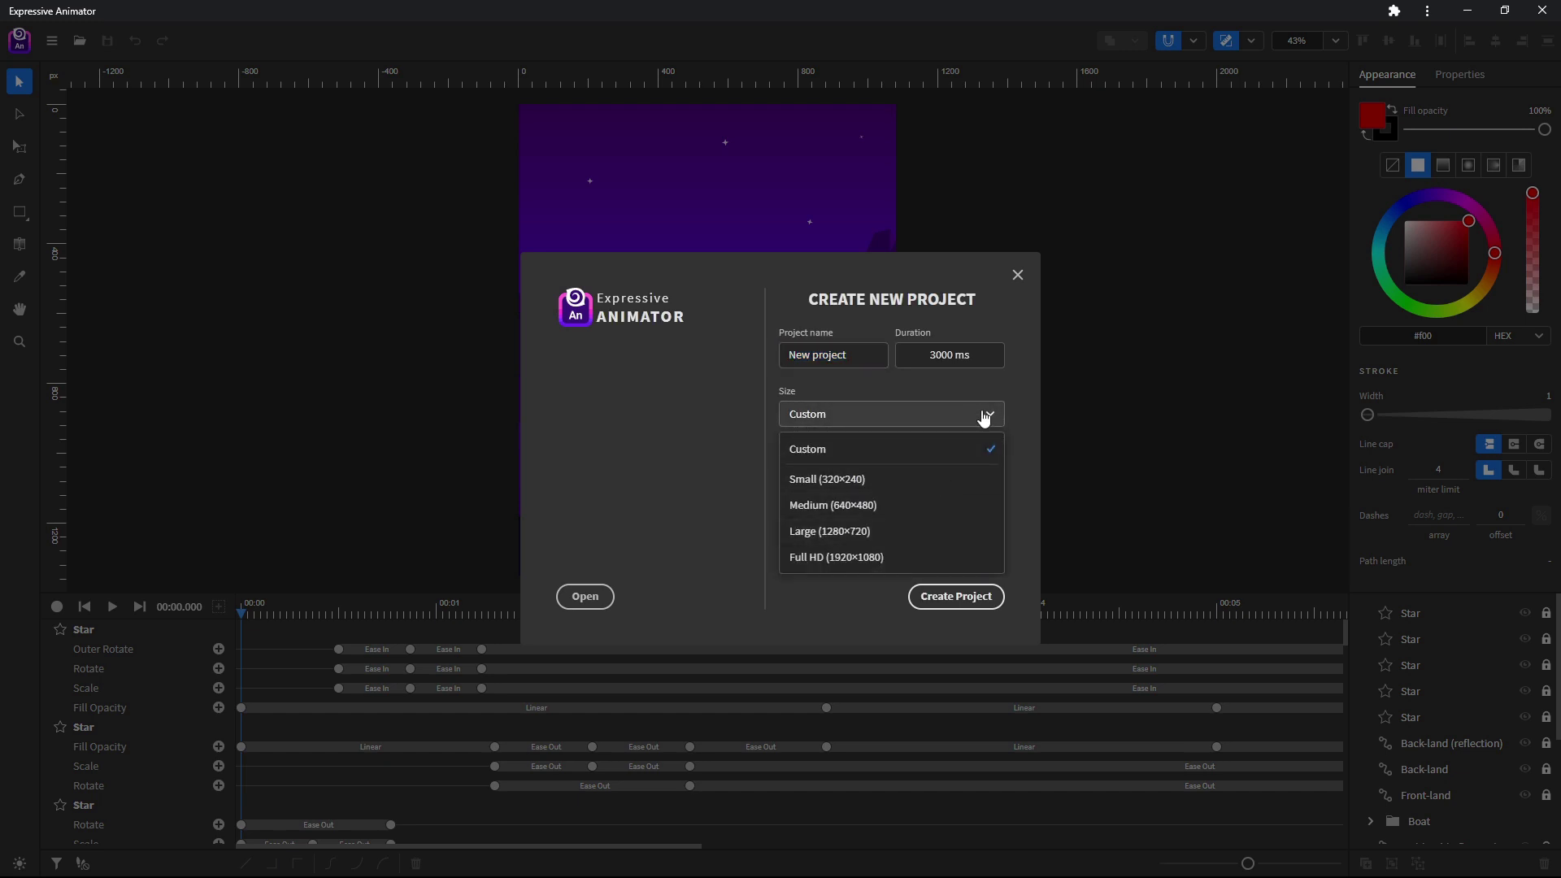
left_click(980, 415)
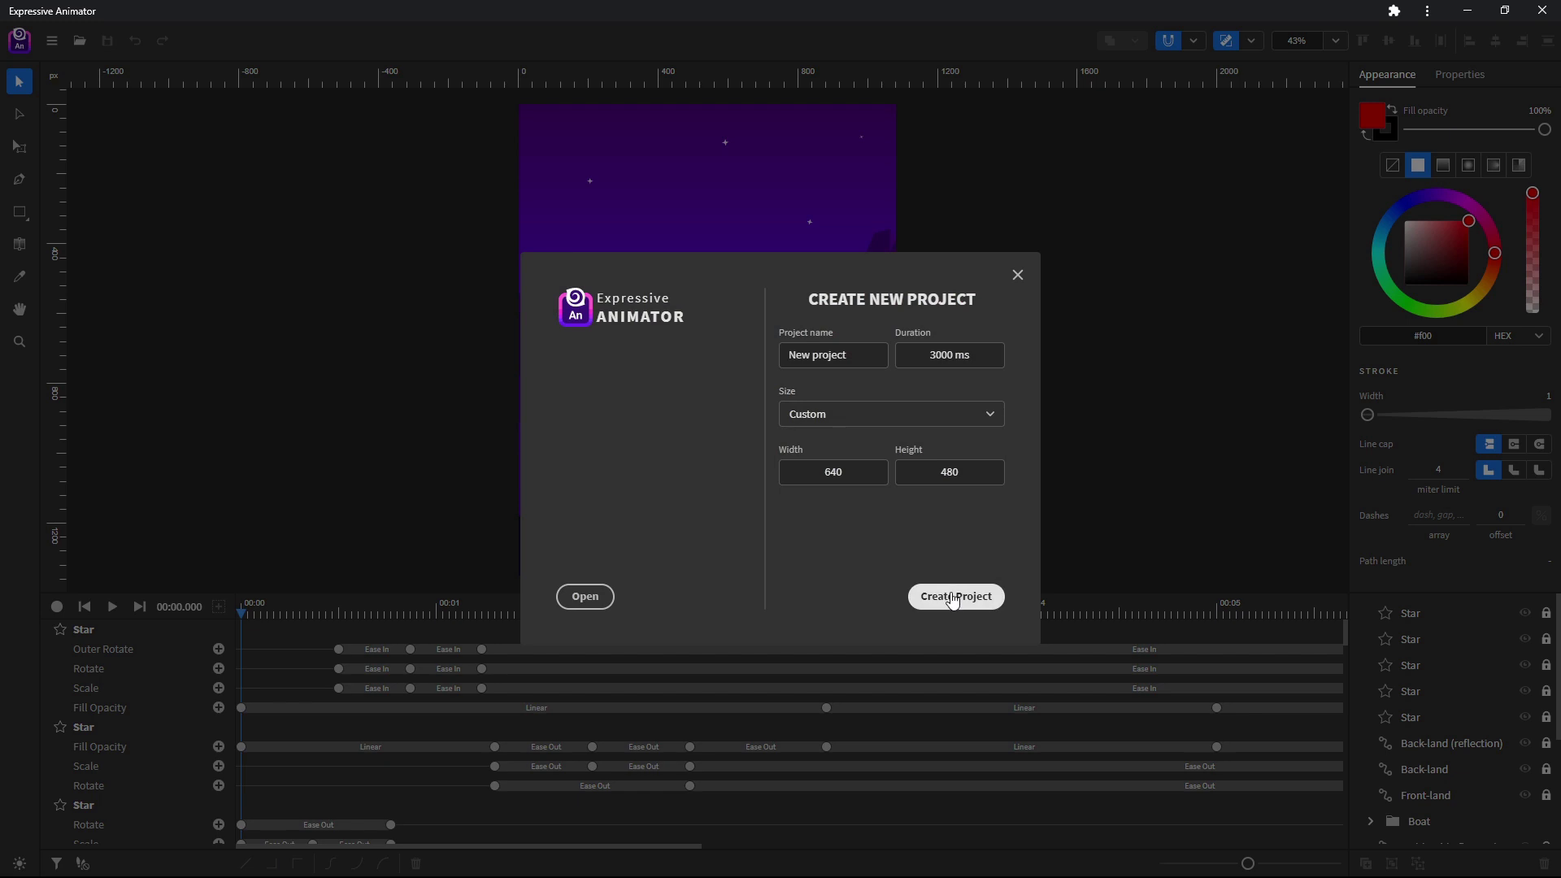
left_click(955, 595)
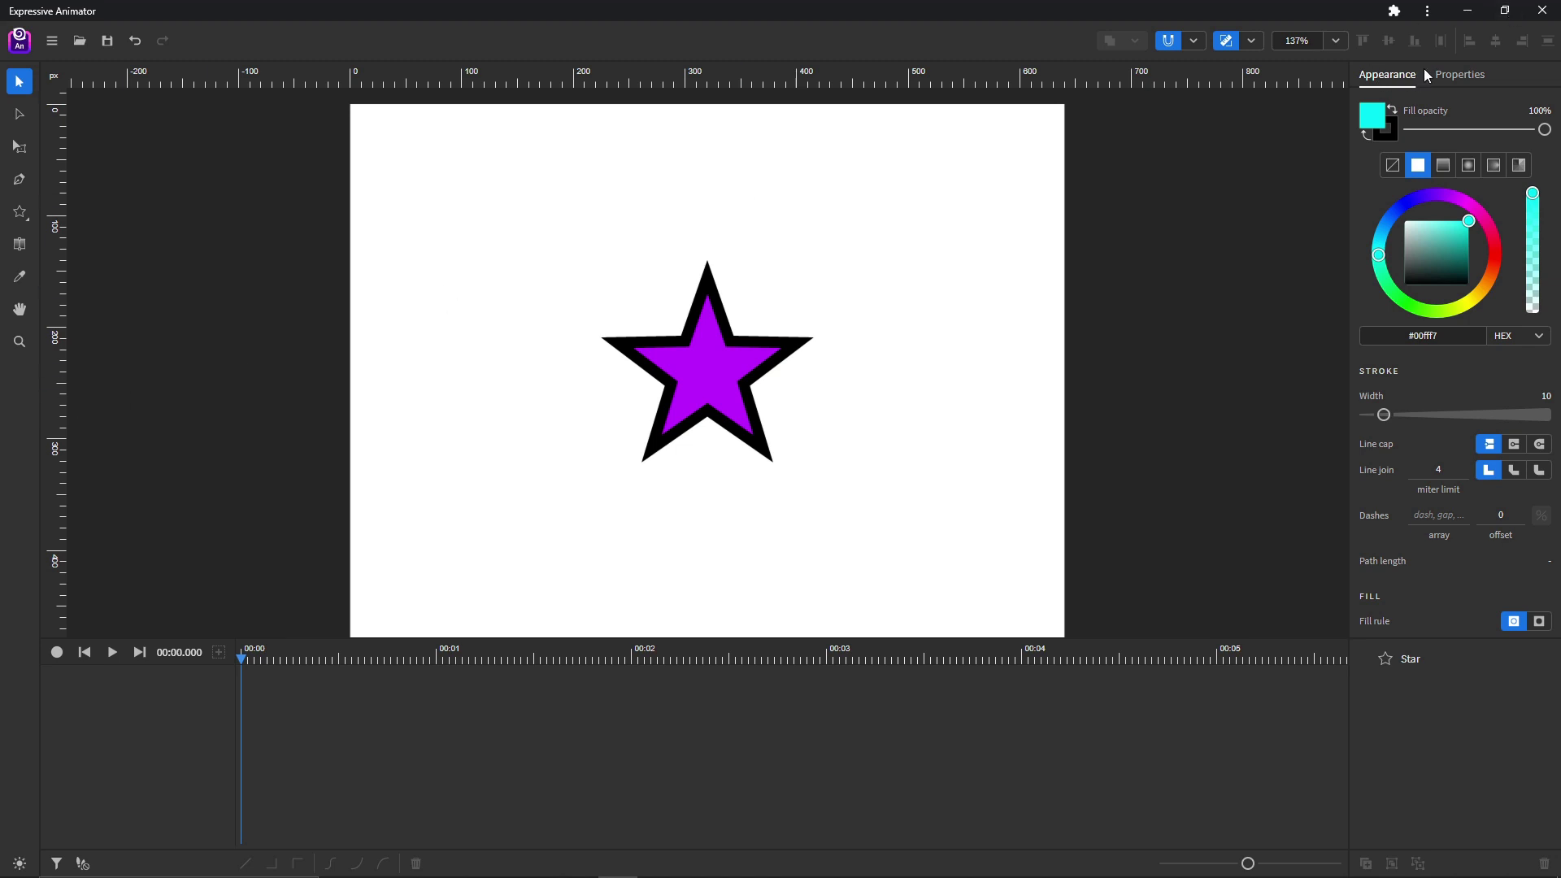
Step: Glance at the Properties tab, return to Appearance, and drag the splitters up to enlarge the timeline
left_click(1463, 81)
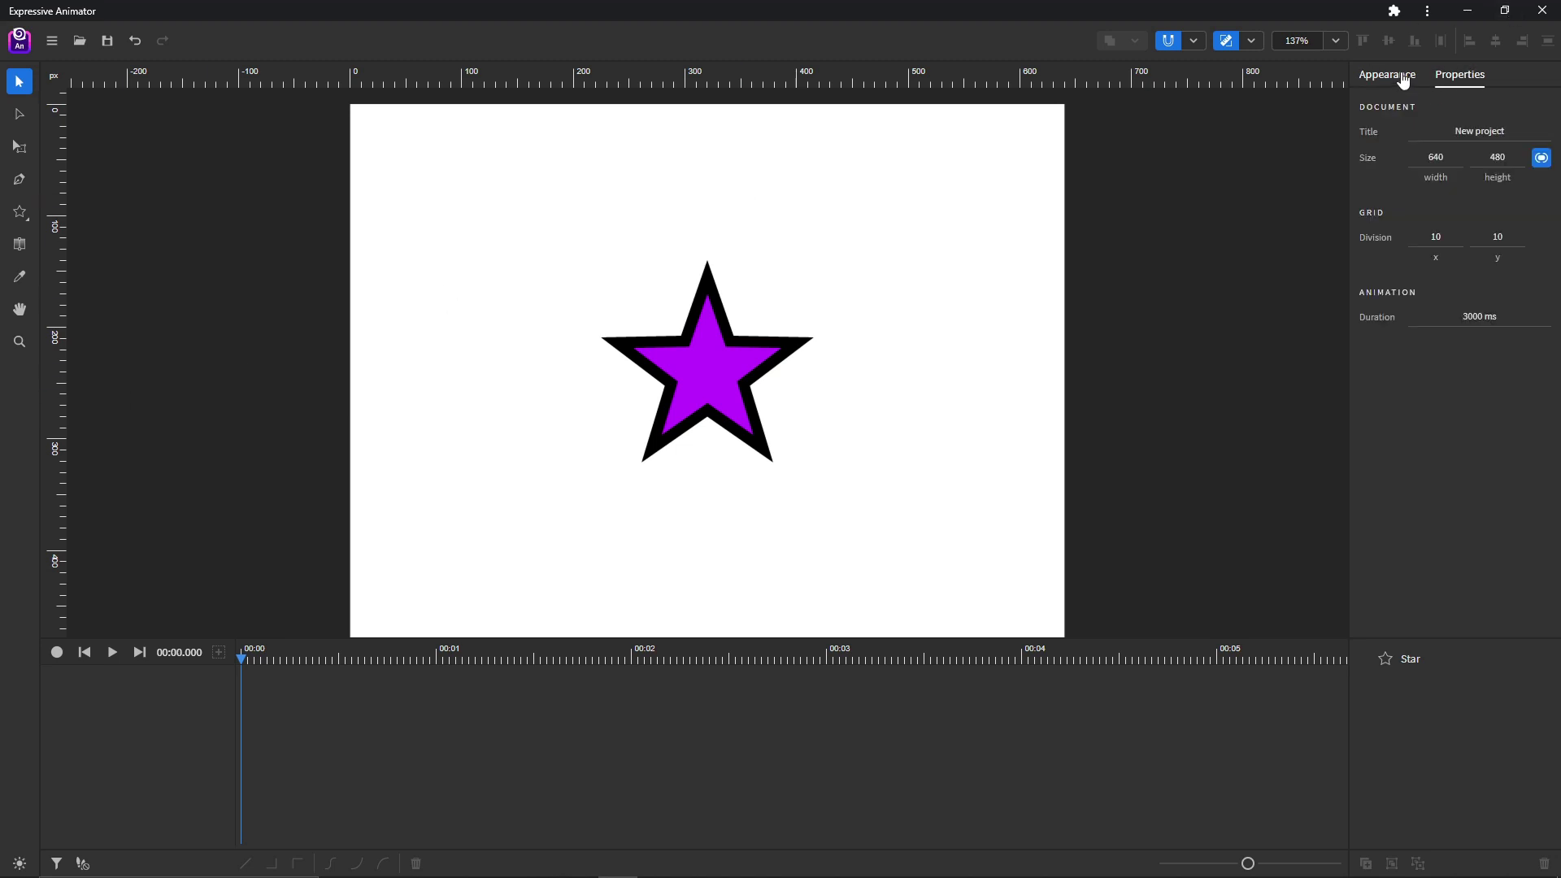
left_click(1405, 81)
left_click_drag(1435, 641, 1453, 607)
mouse_move(1159, 640)
left_mouse_down()
mouse_move(1170, 540)
mouse_move(1168, 790)
mouse_move(1168, 472)
mouse_move(1168, 736)
mouse_move(1161, 612)
left_mouse_up()
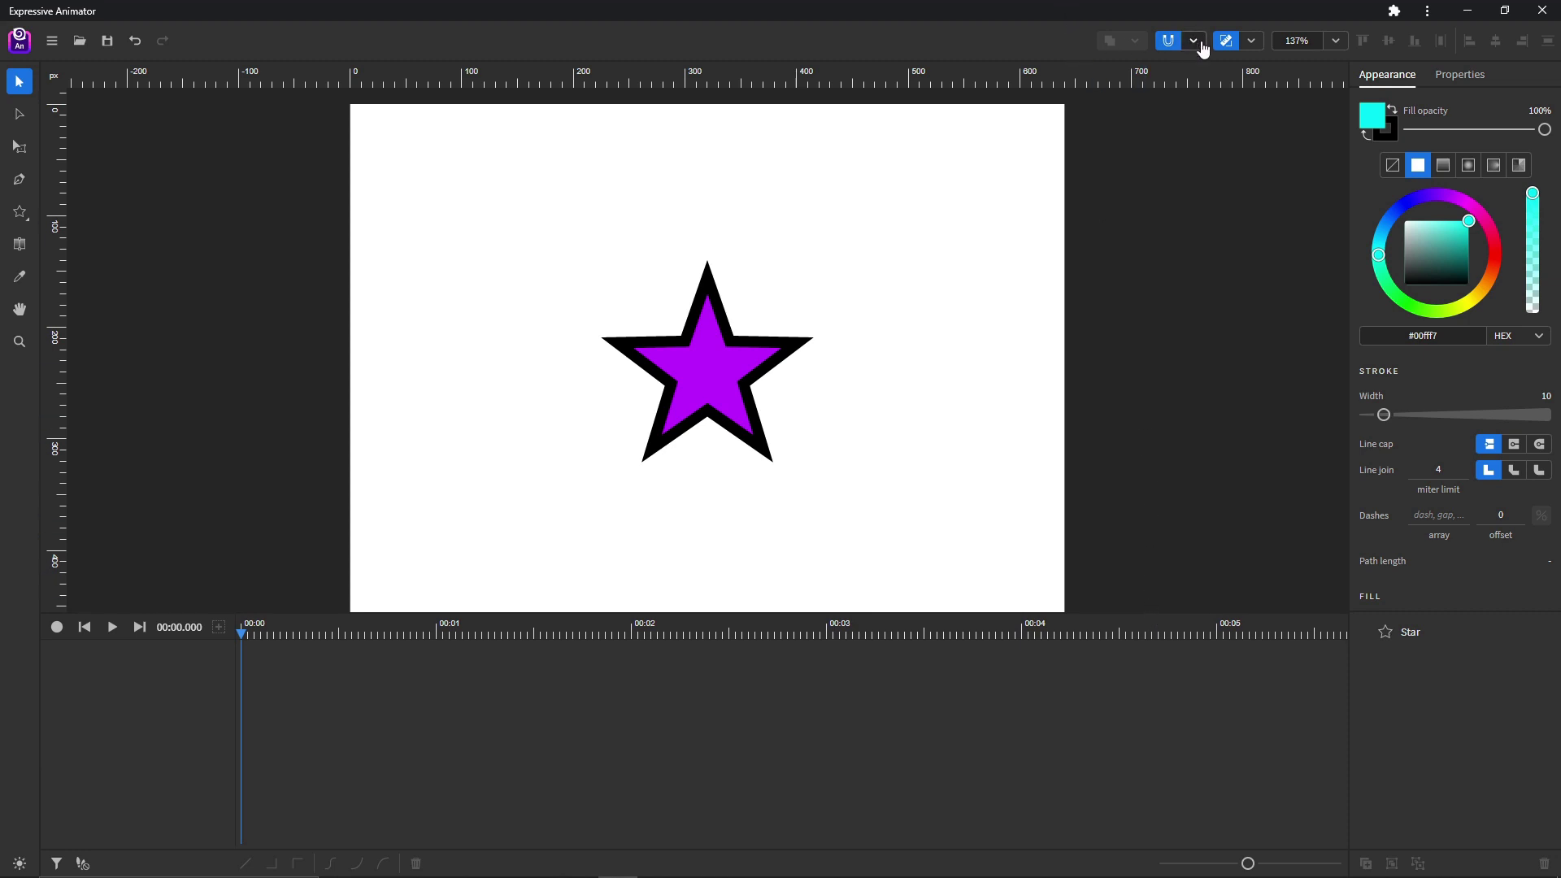
left_click(1251, 41)
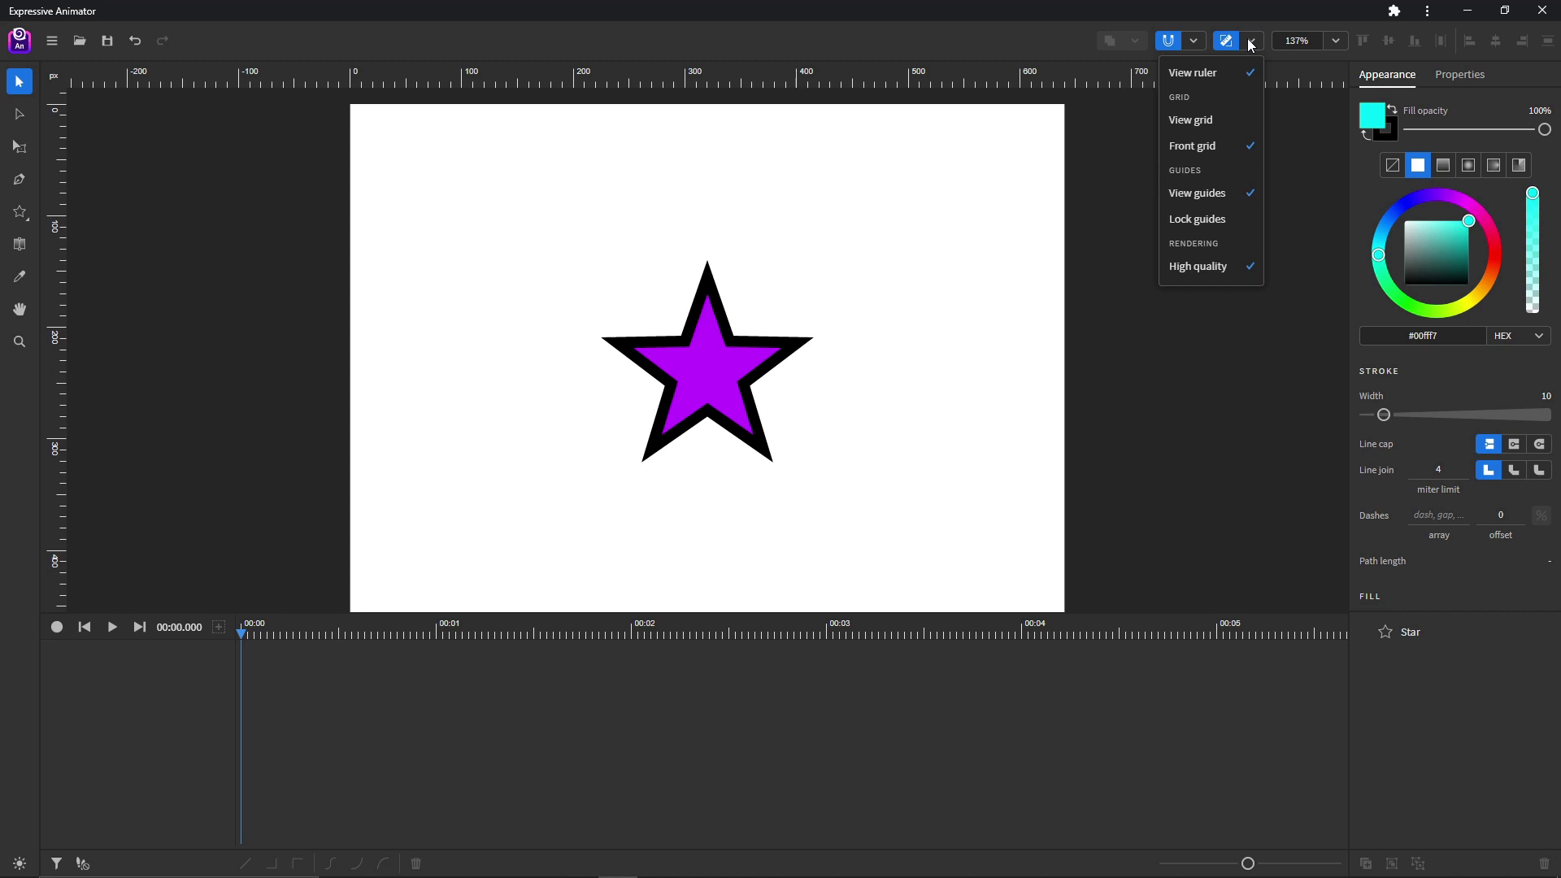
left_click(1250, 41)
left_click(1337, 40)
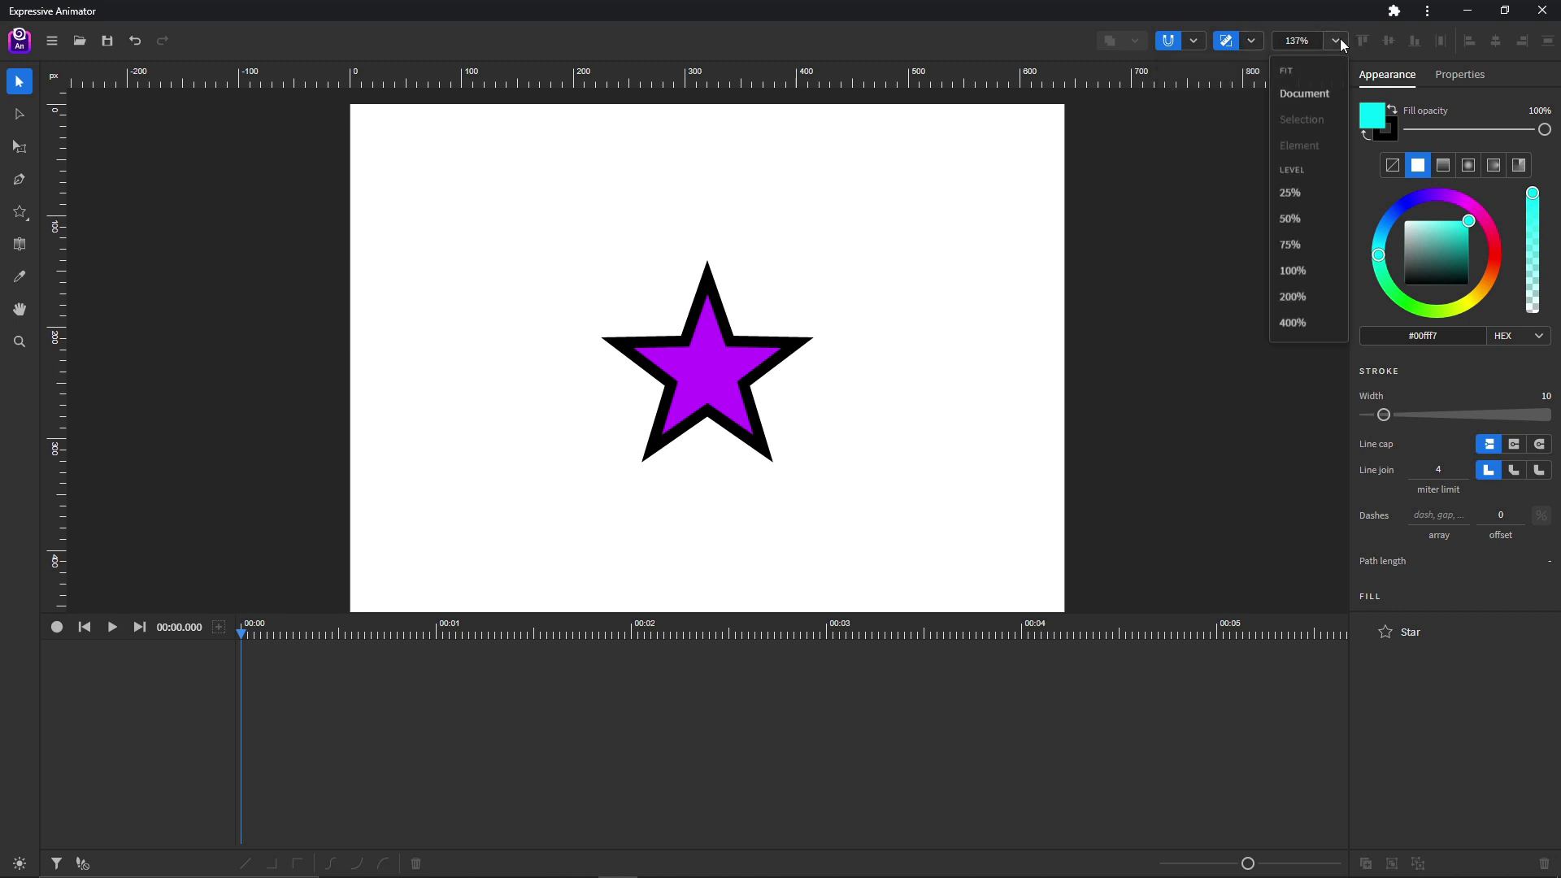
left_click(1340, 38)
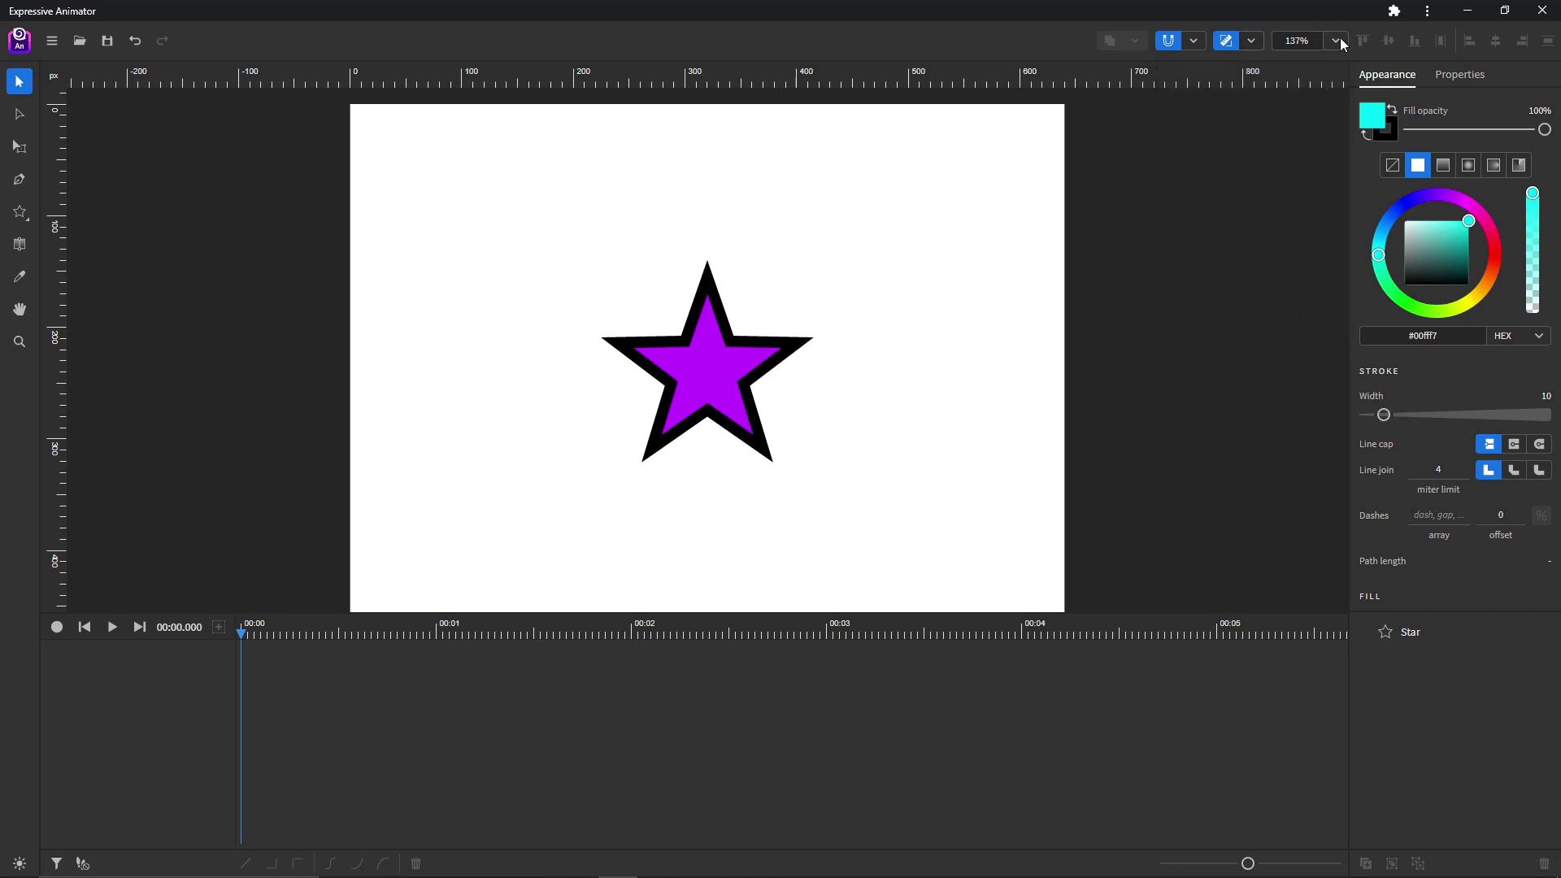
left_click(1229, 49)
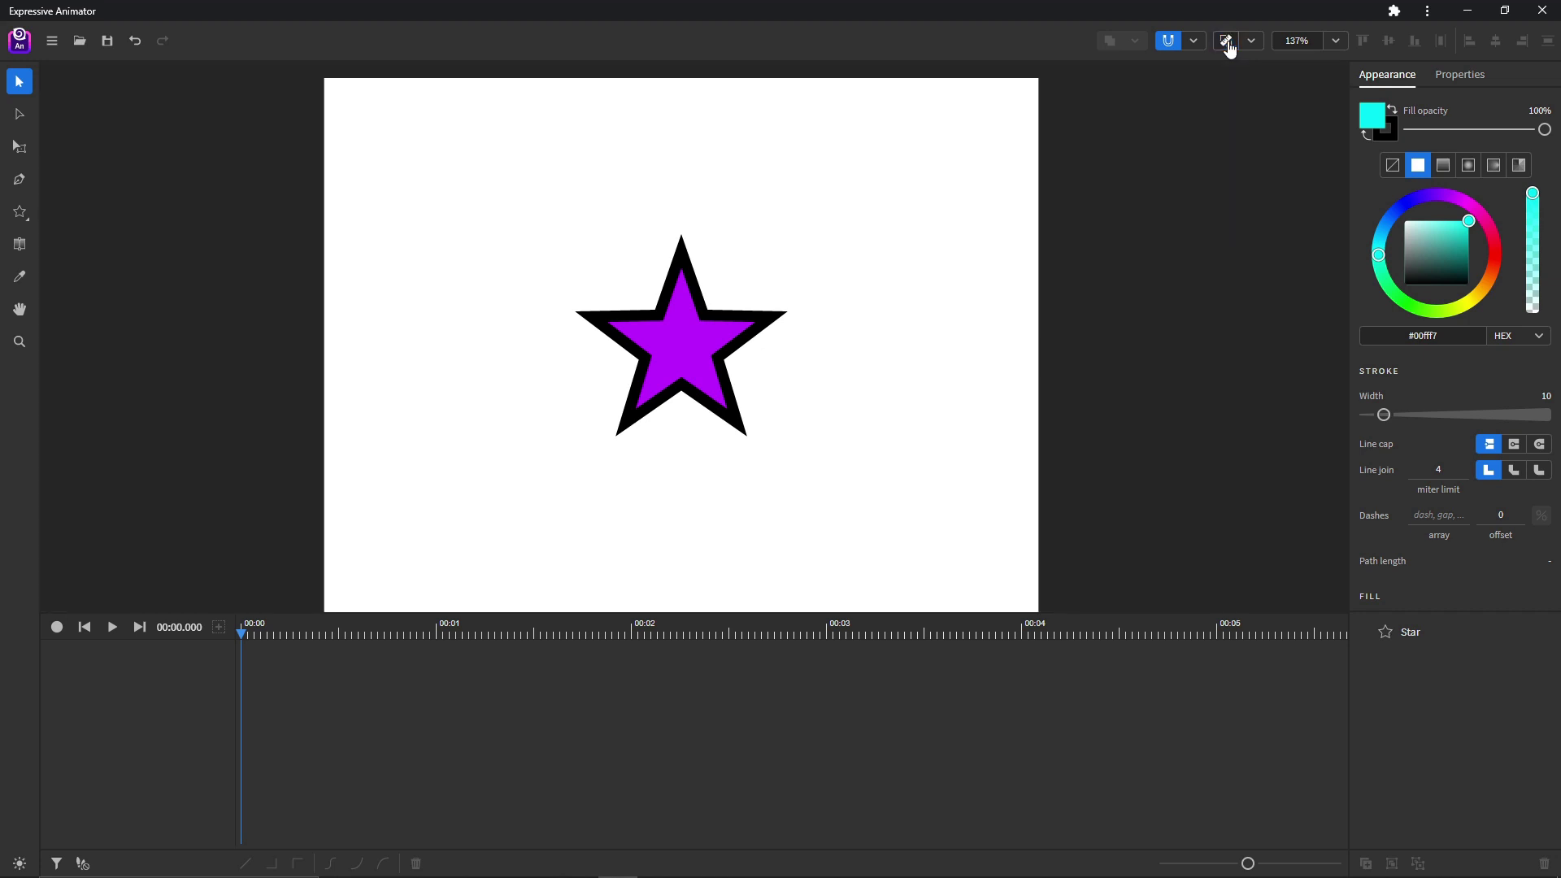
left_click(1229, 49)
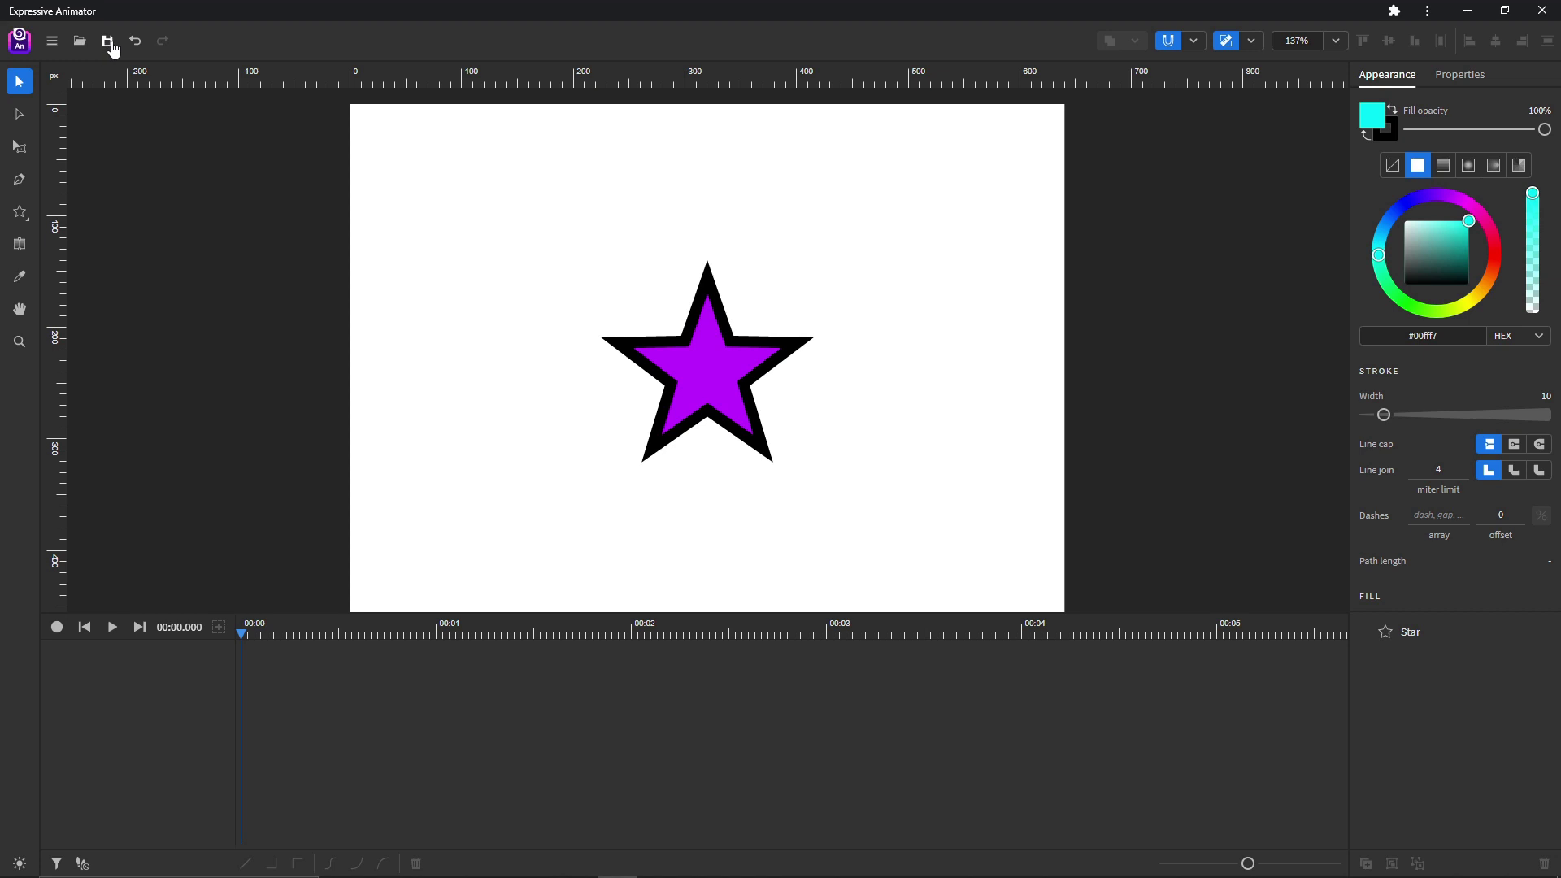
left_click(54, 44)
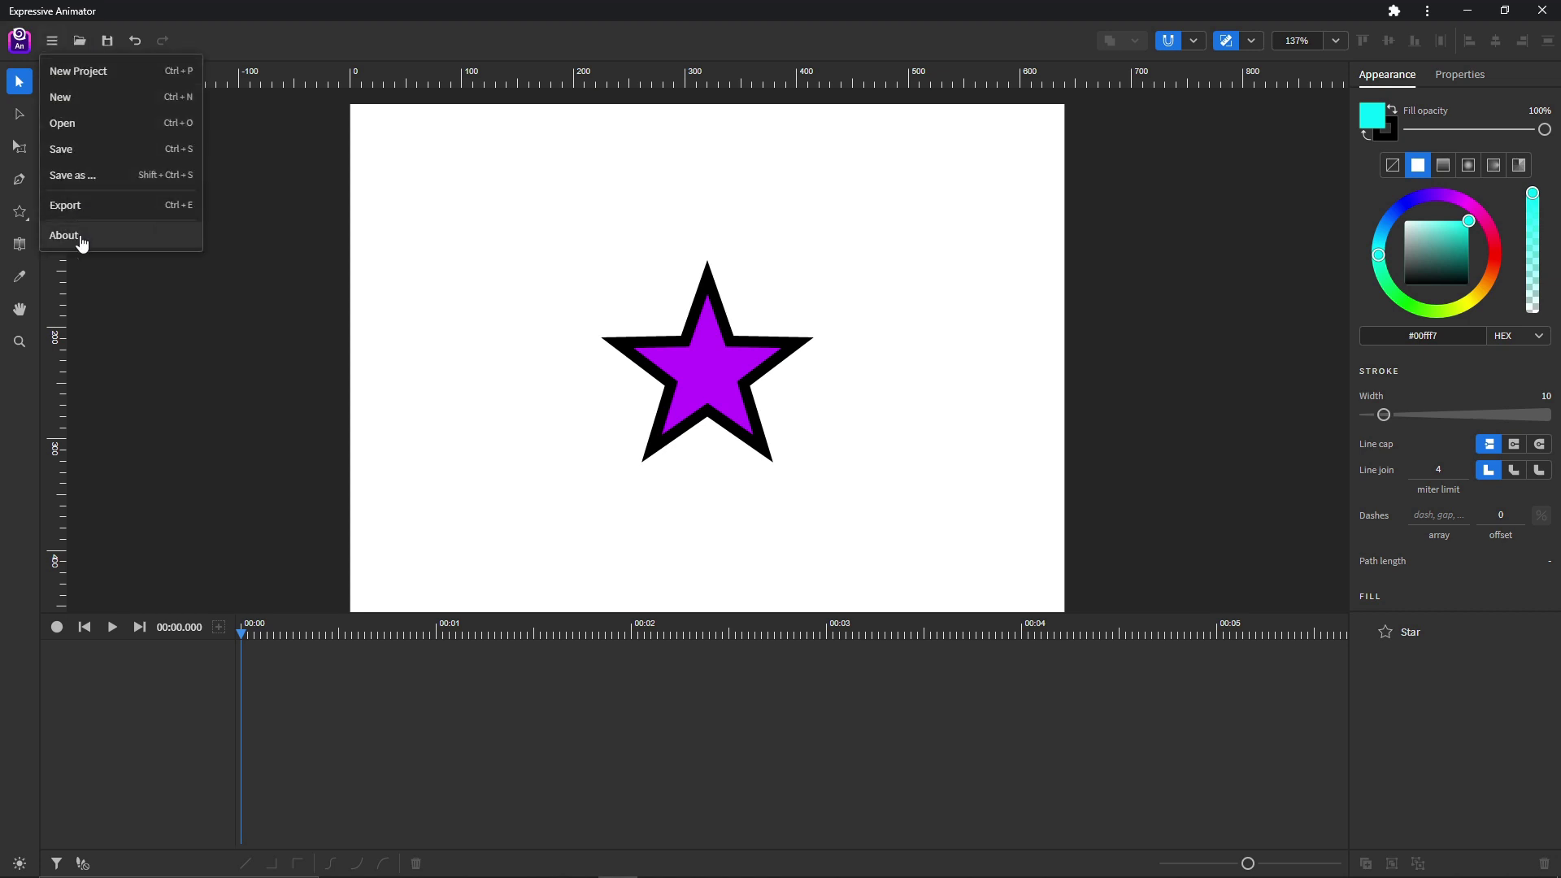
left_click(80, 239)
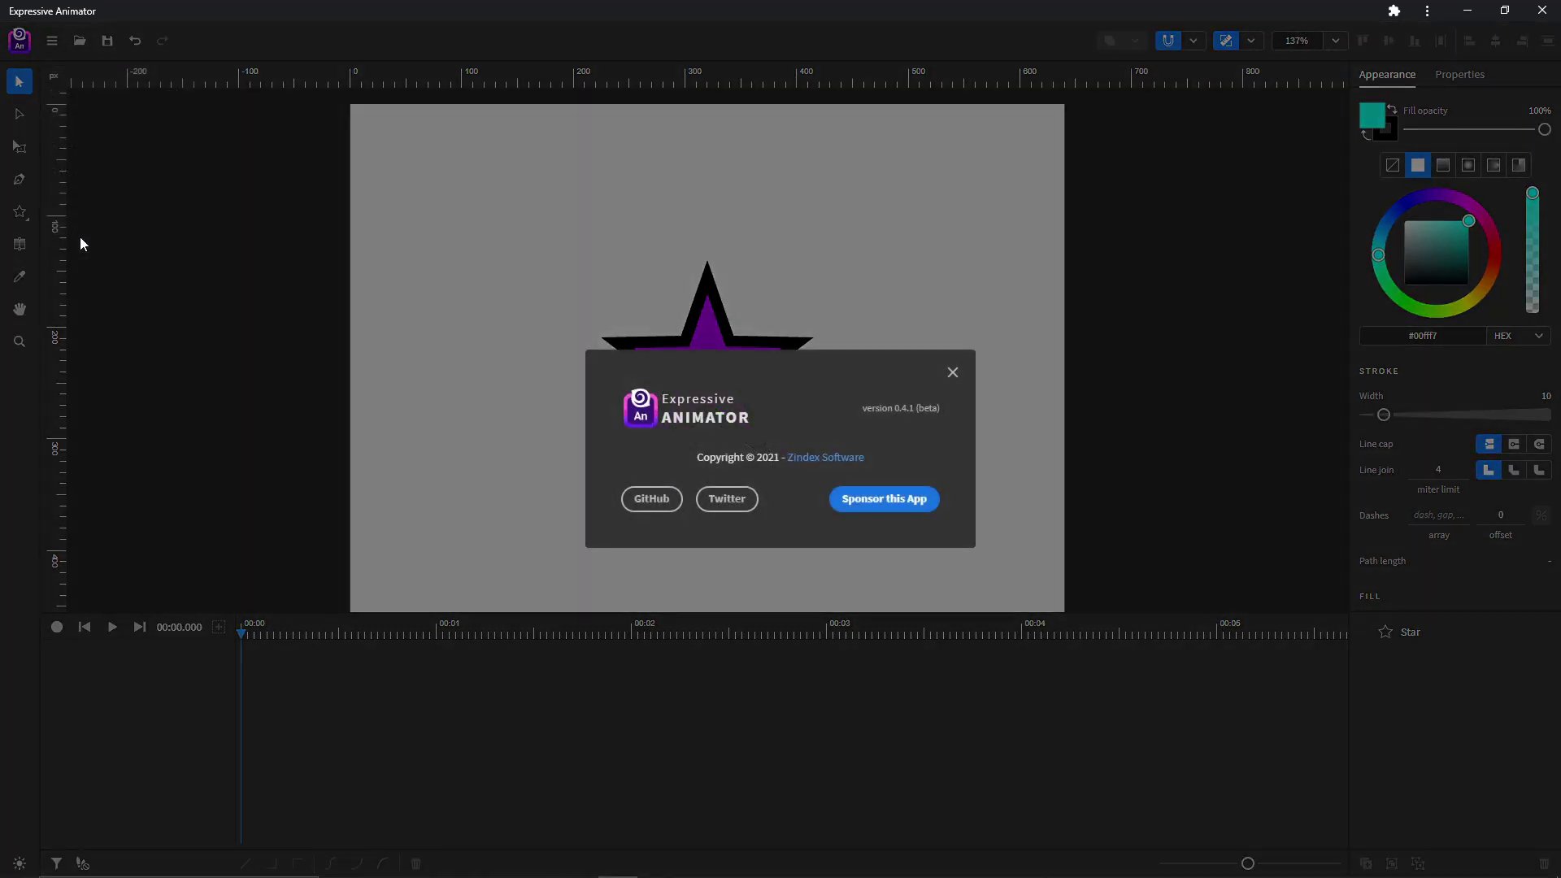
left_click(953, 372)
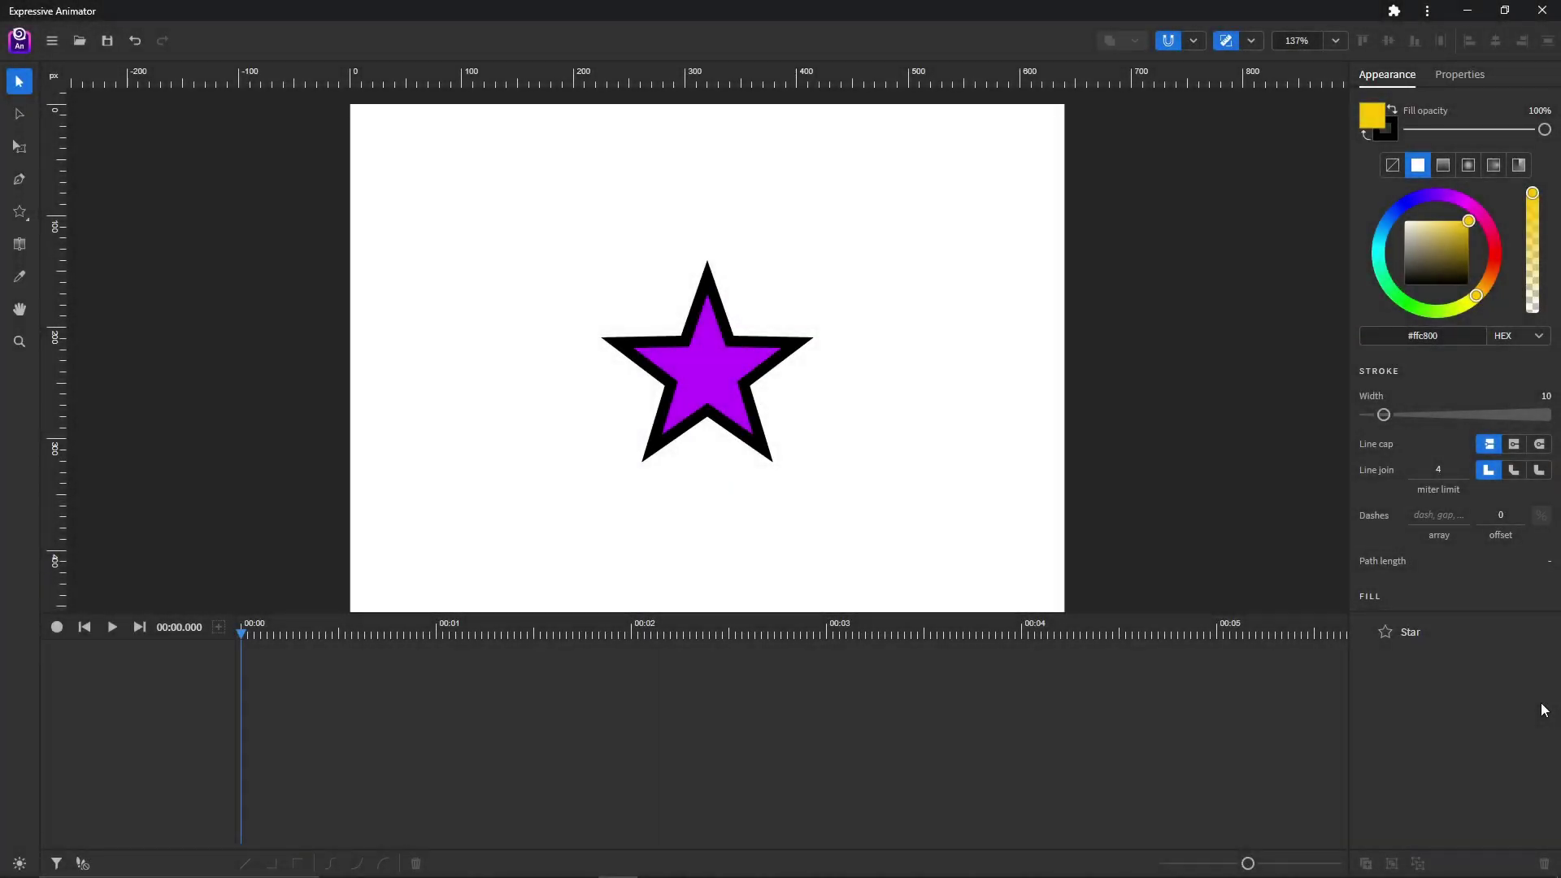
Step: Select the star, toggle Record on and off, and browse the Add animator list without adding anything
left_click(699, 378)
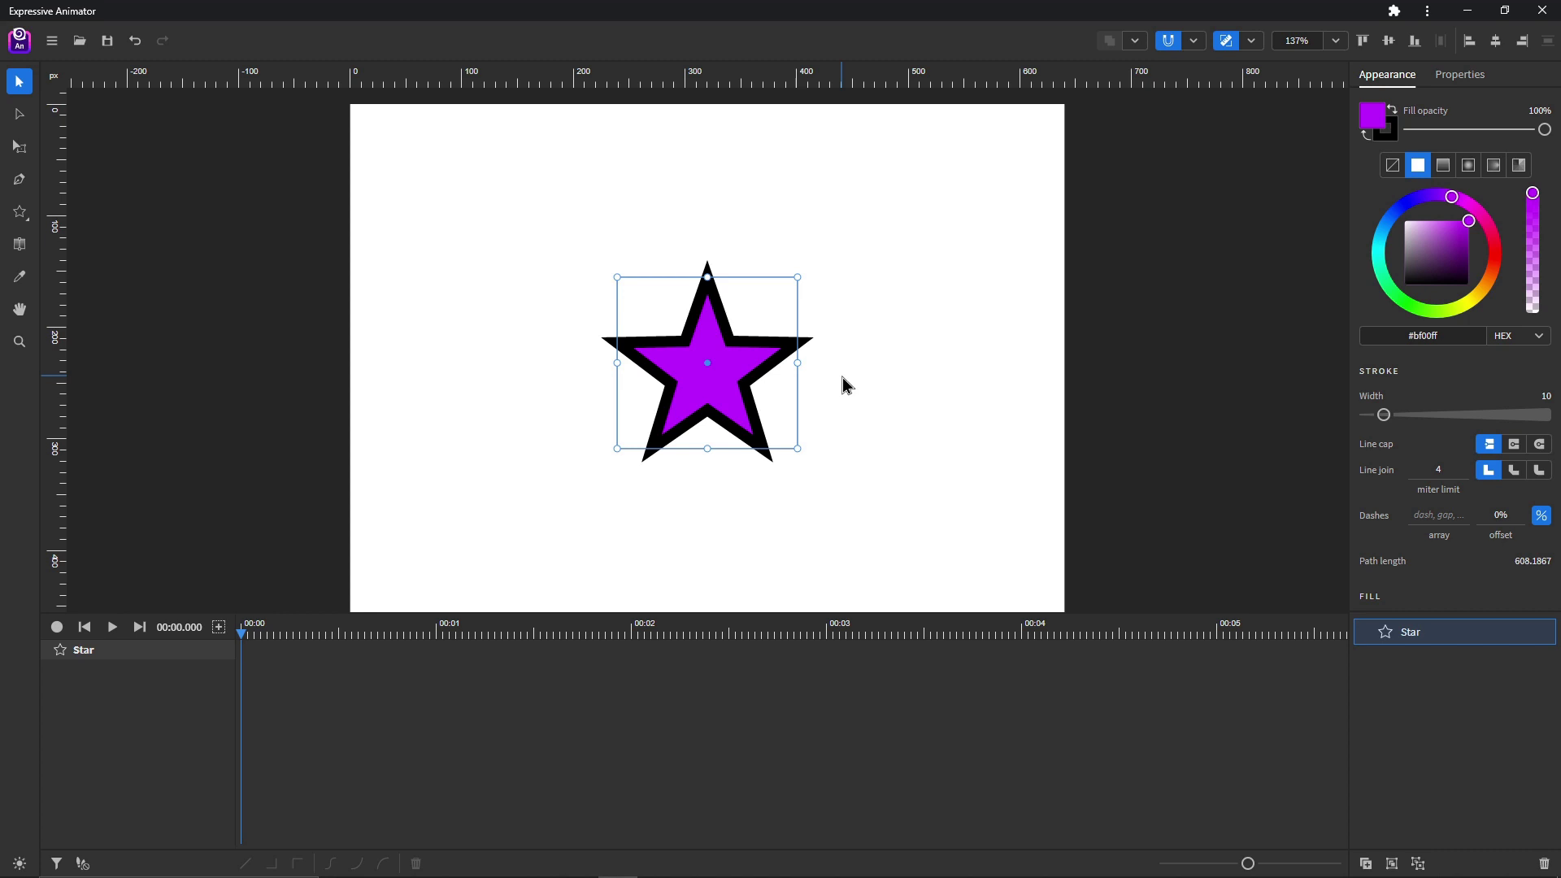
left_click(57, 627)
left_click(57, 628)
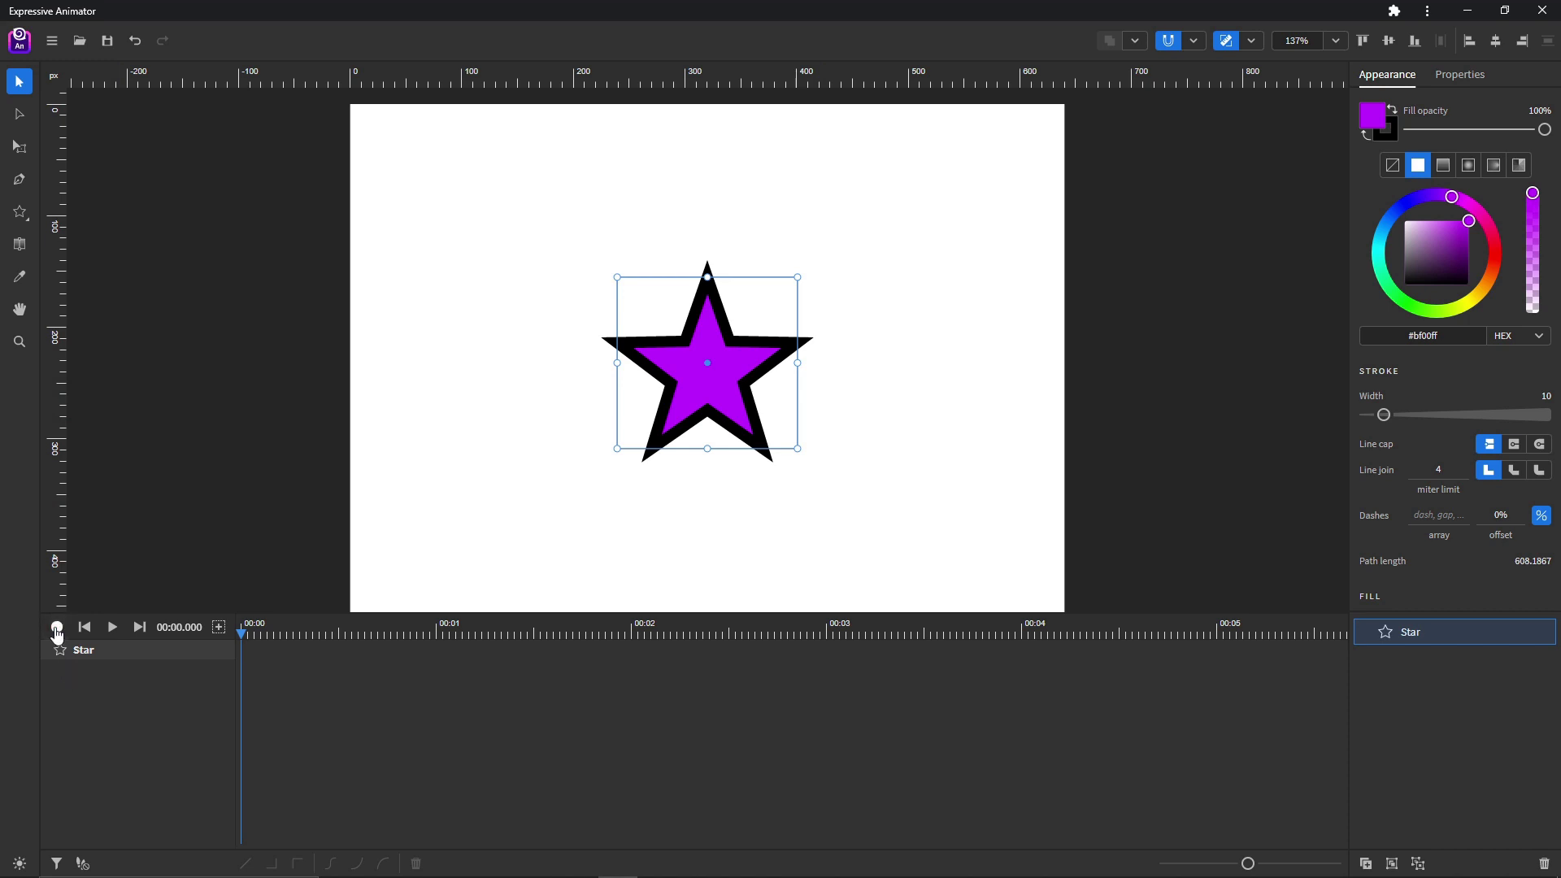
left_click(220, 632)
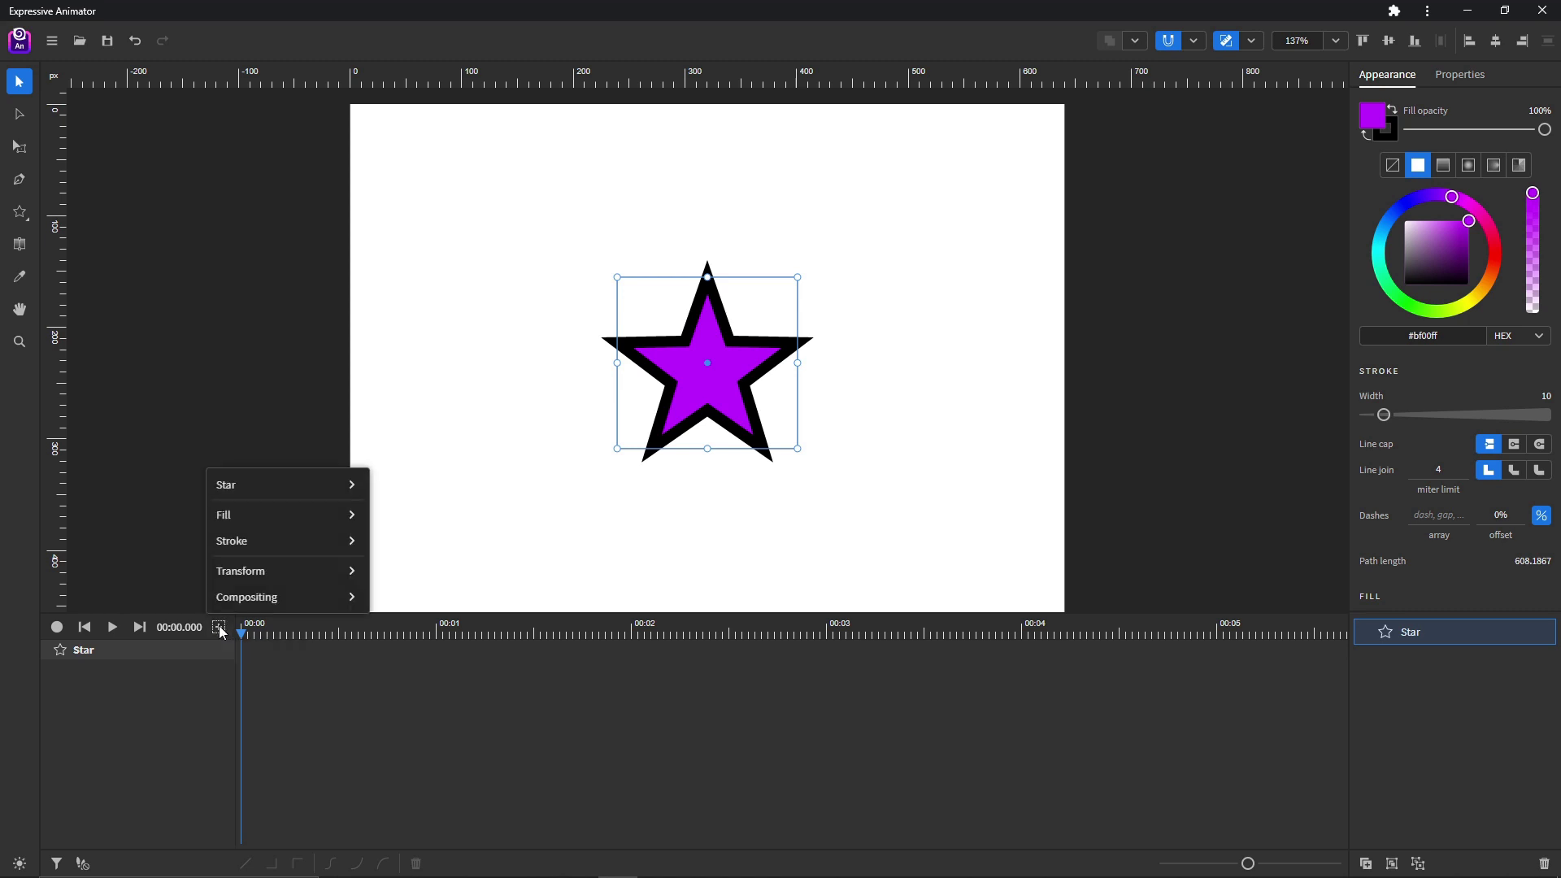
mouse_move(284, 541)
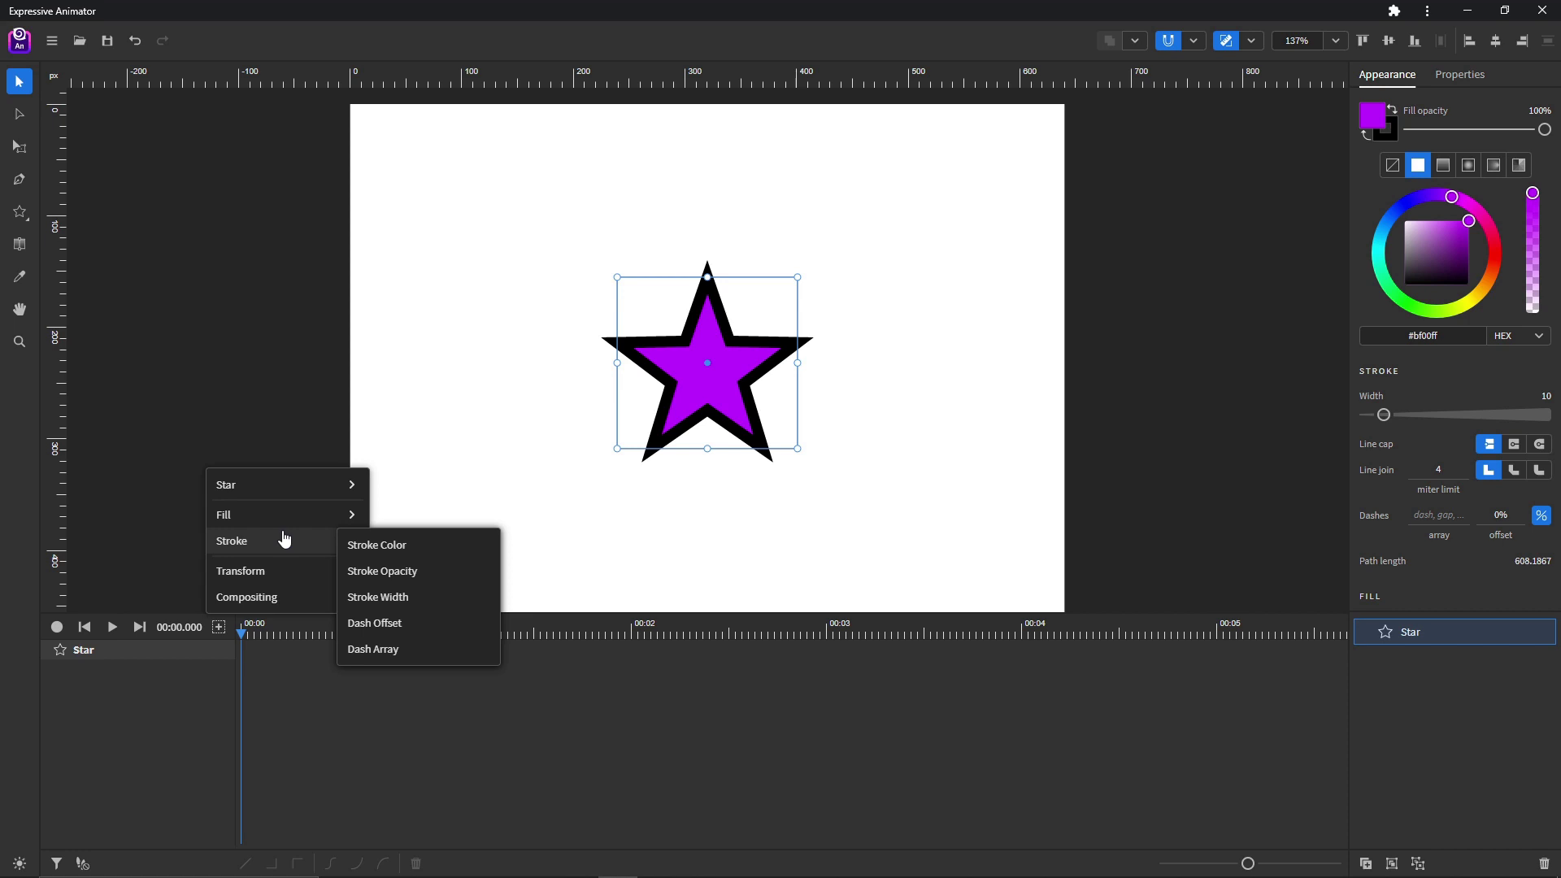
left_click(159, 679)
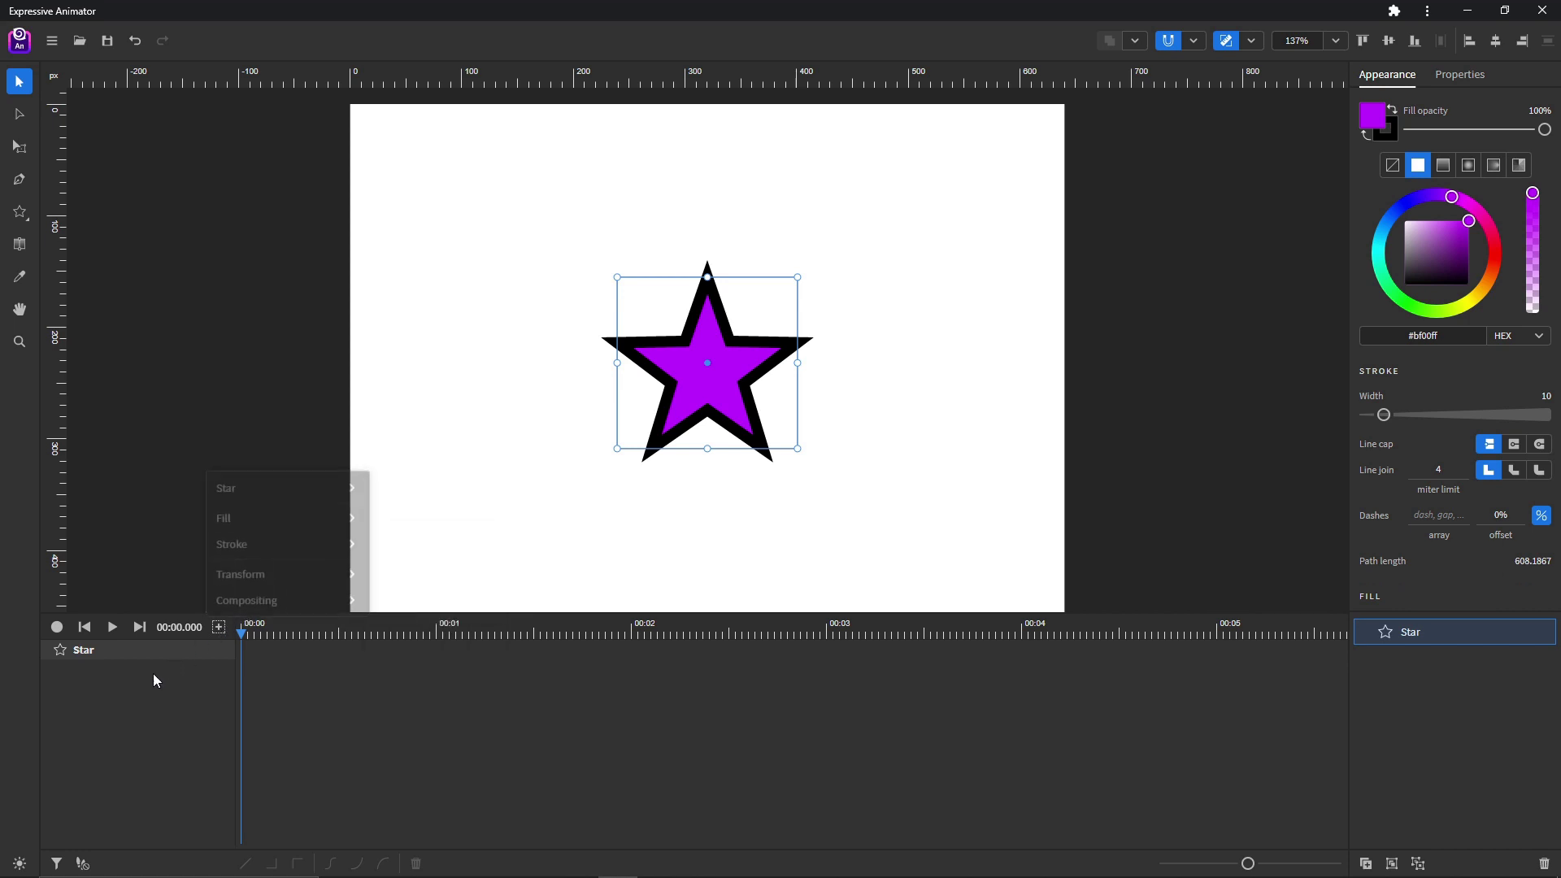
Step: With Record on at 00:03, move the star up-right, make it lime green, and rotate it
left_click(57, 628)
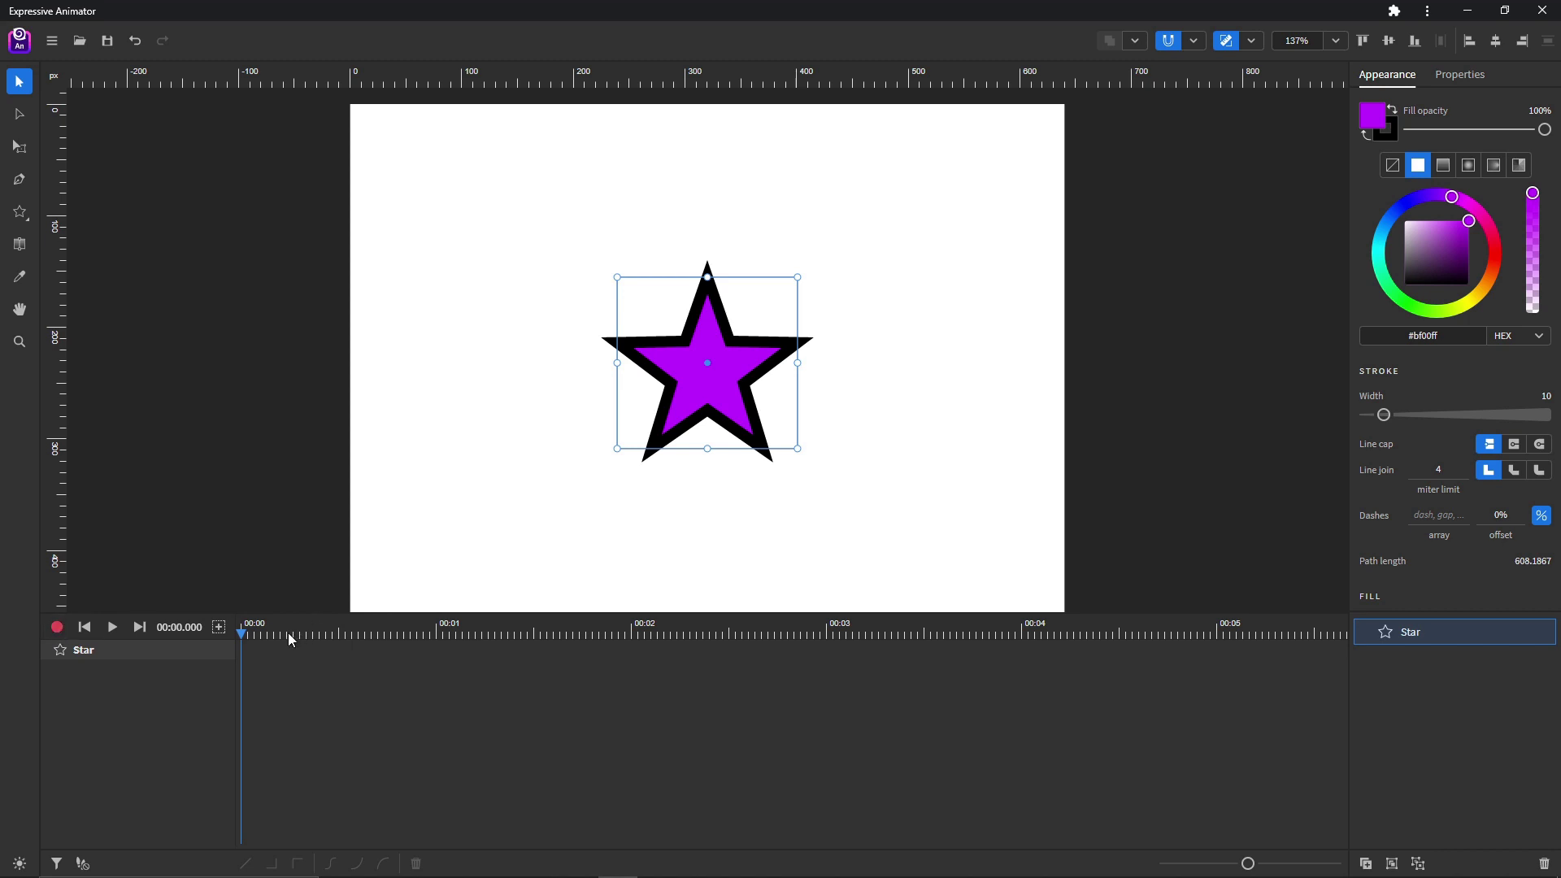
left_click_drag(325, 637, 826, 642)
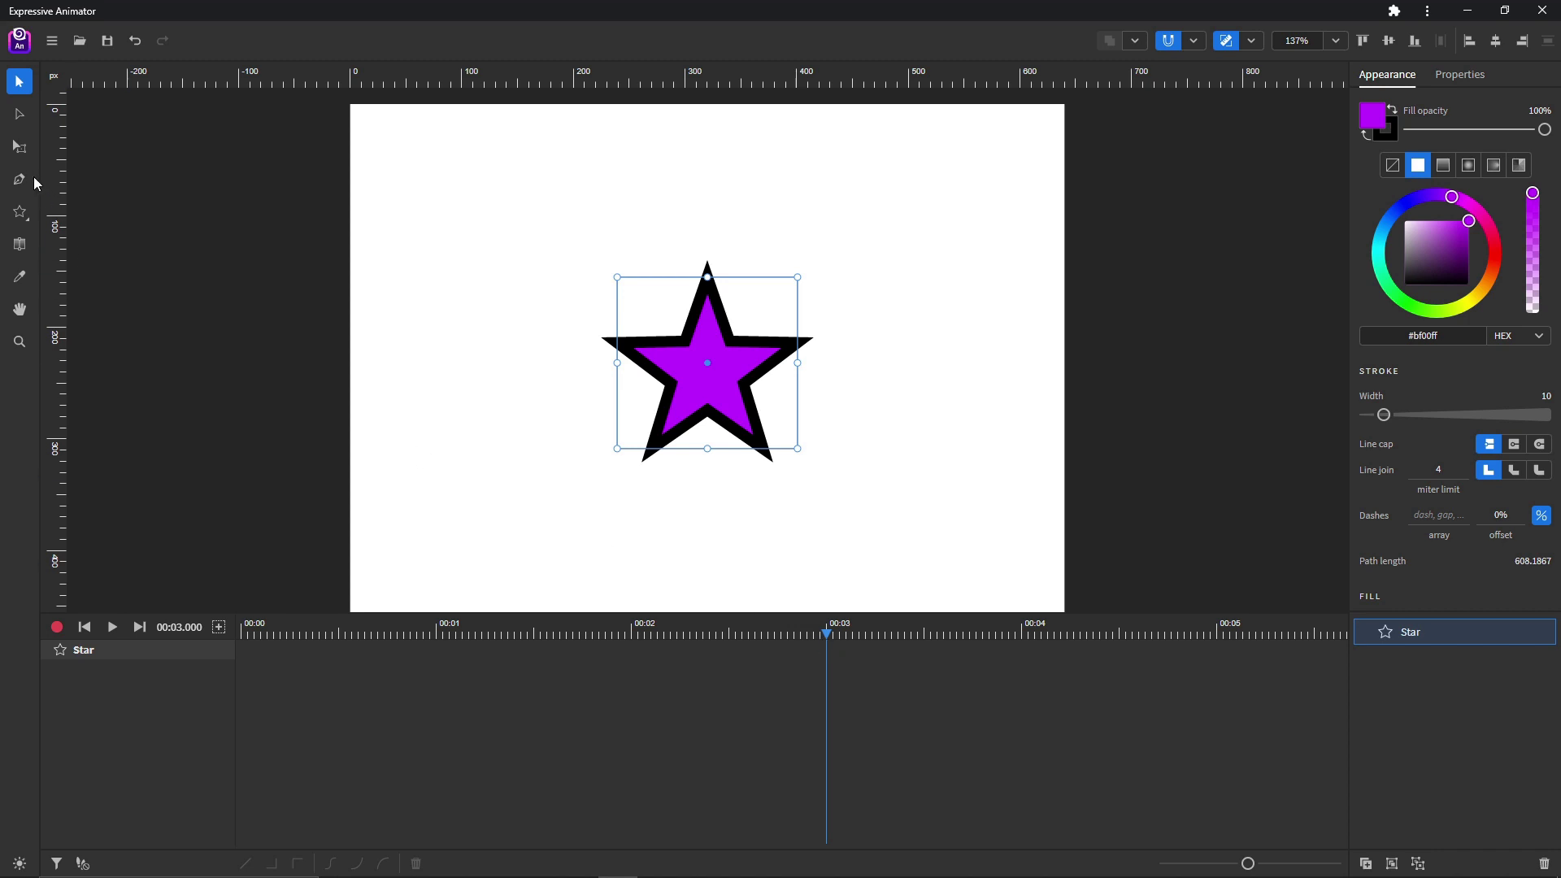
left_click(20, 147)
left_click_drag(736, 389, 947, 284)
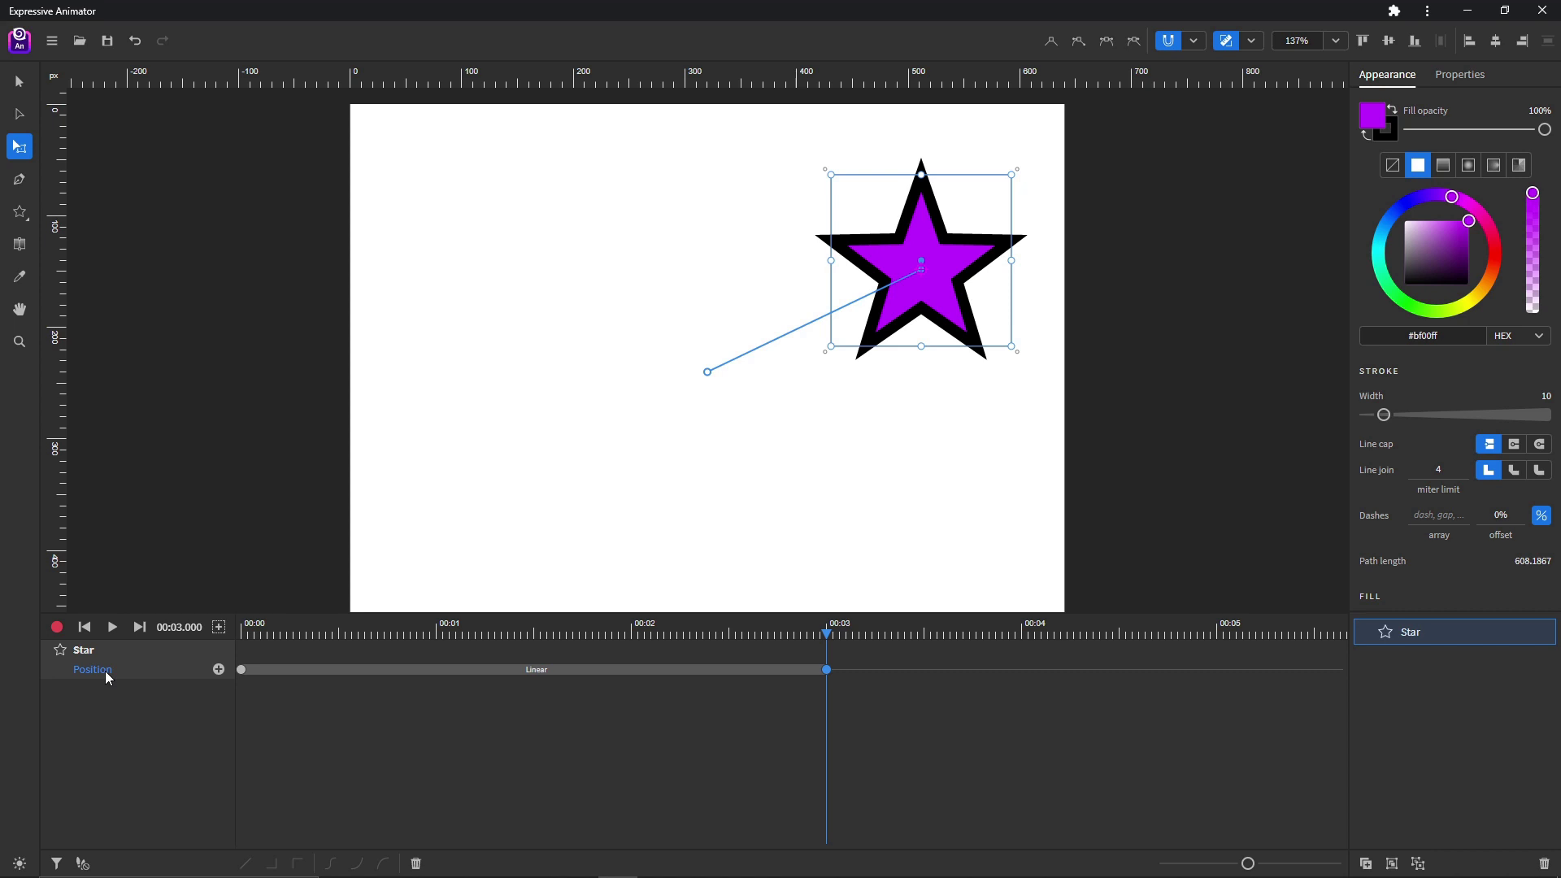
left_click_drag(1388, 237, 1456, 323)
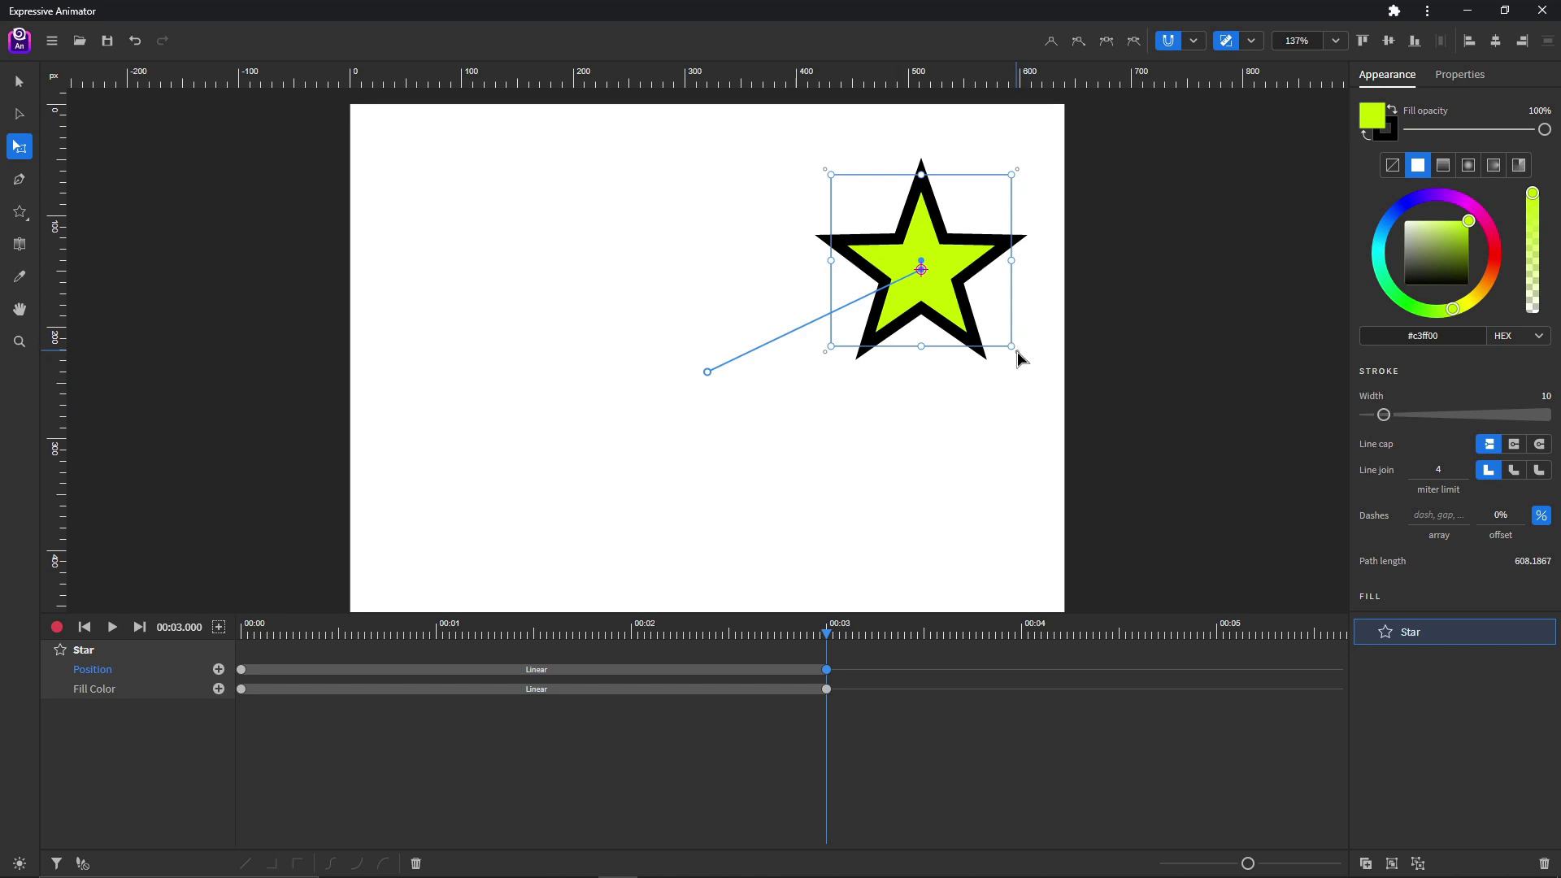
left_click_drag(1012, 351, 795, 271)
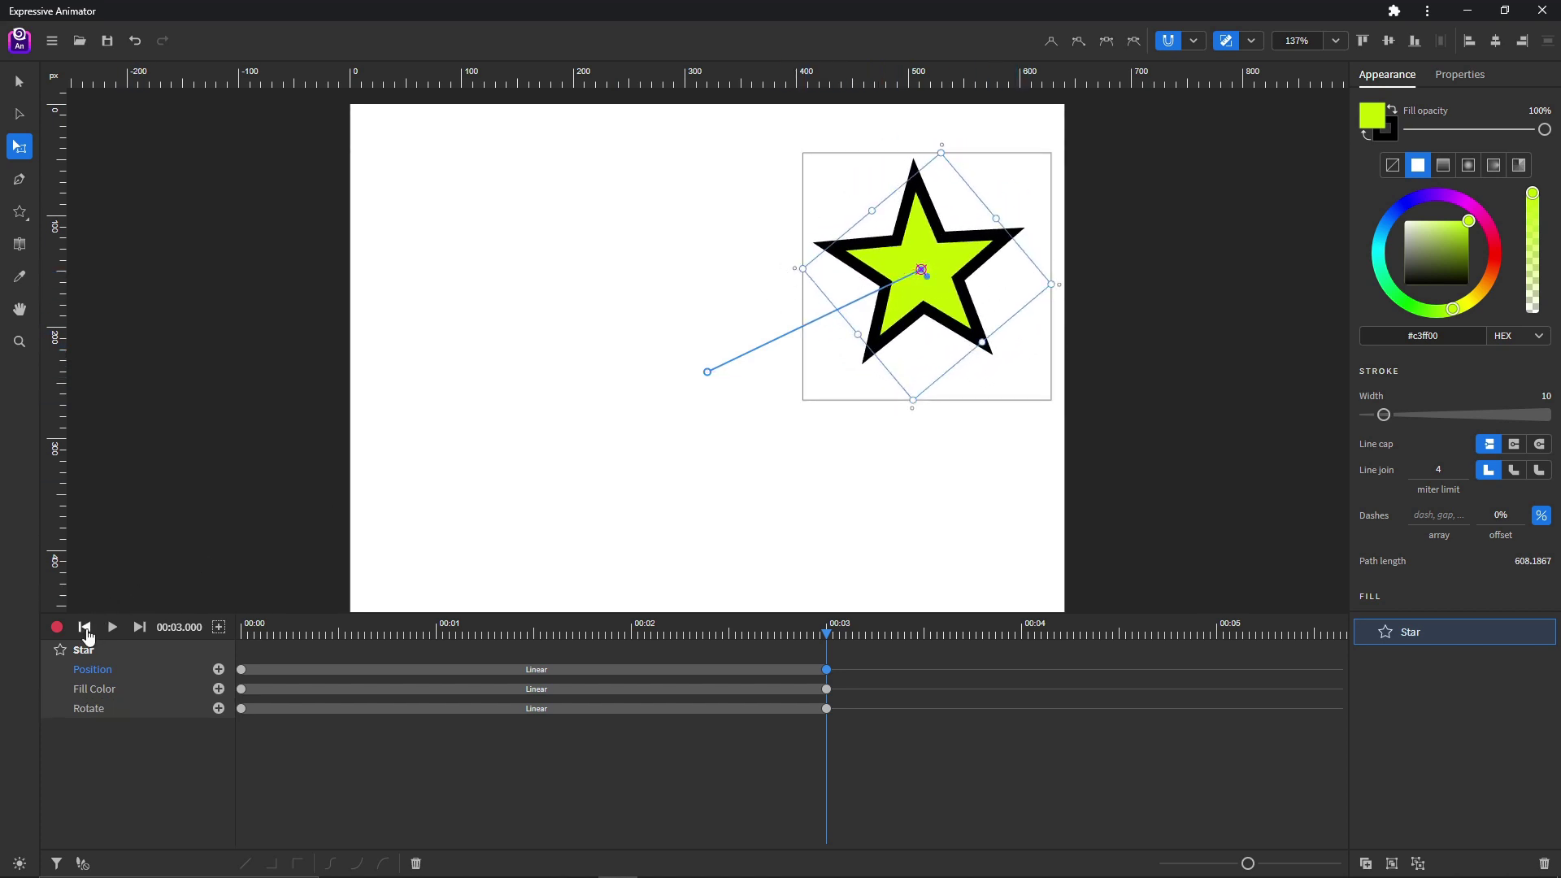
Step: Play the star animation from the start, rewind, and turn Record off
left_click(84, 627)
left_click(111, 627)
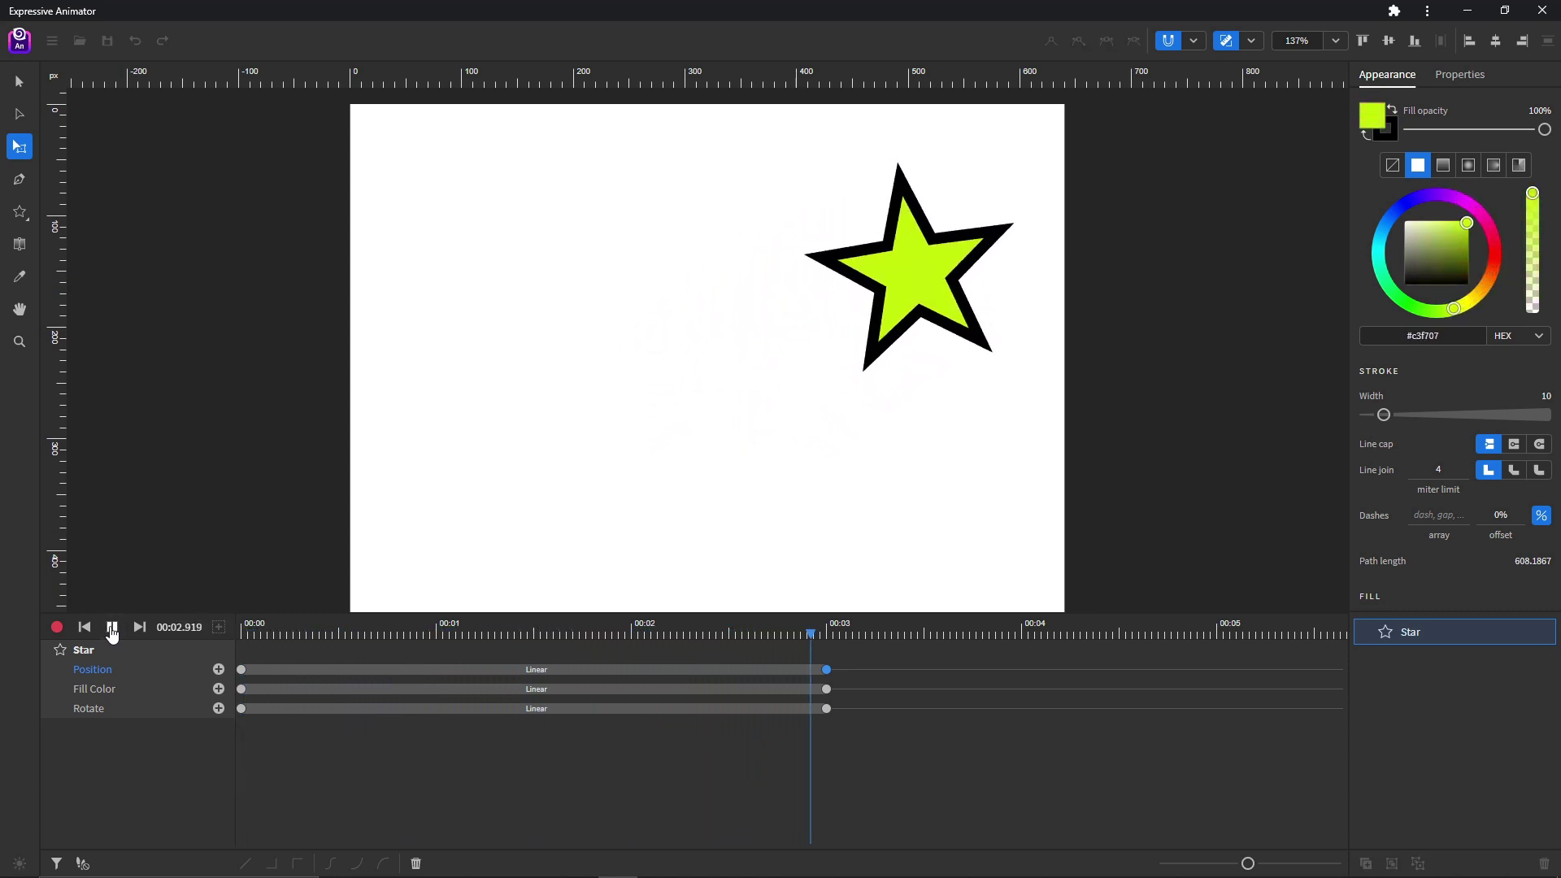
left_click(84, 627)
left_click(56, 627)
Step: Delete the star's existing keyframe tracks and add a Transform > Position track
left_click_drag(845, 649, 235, 733)
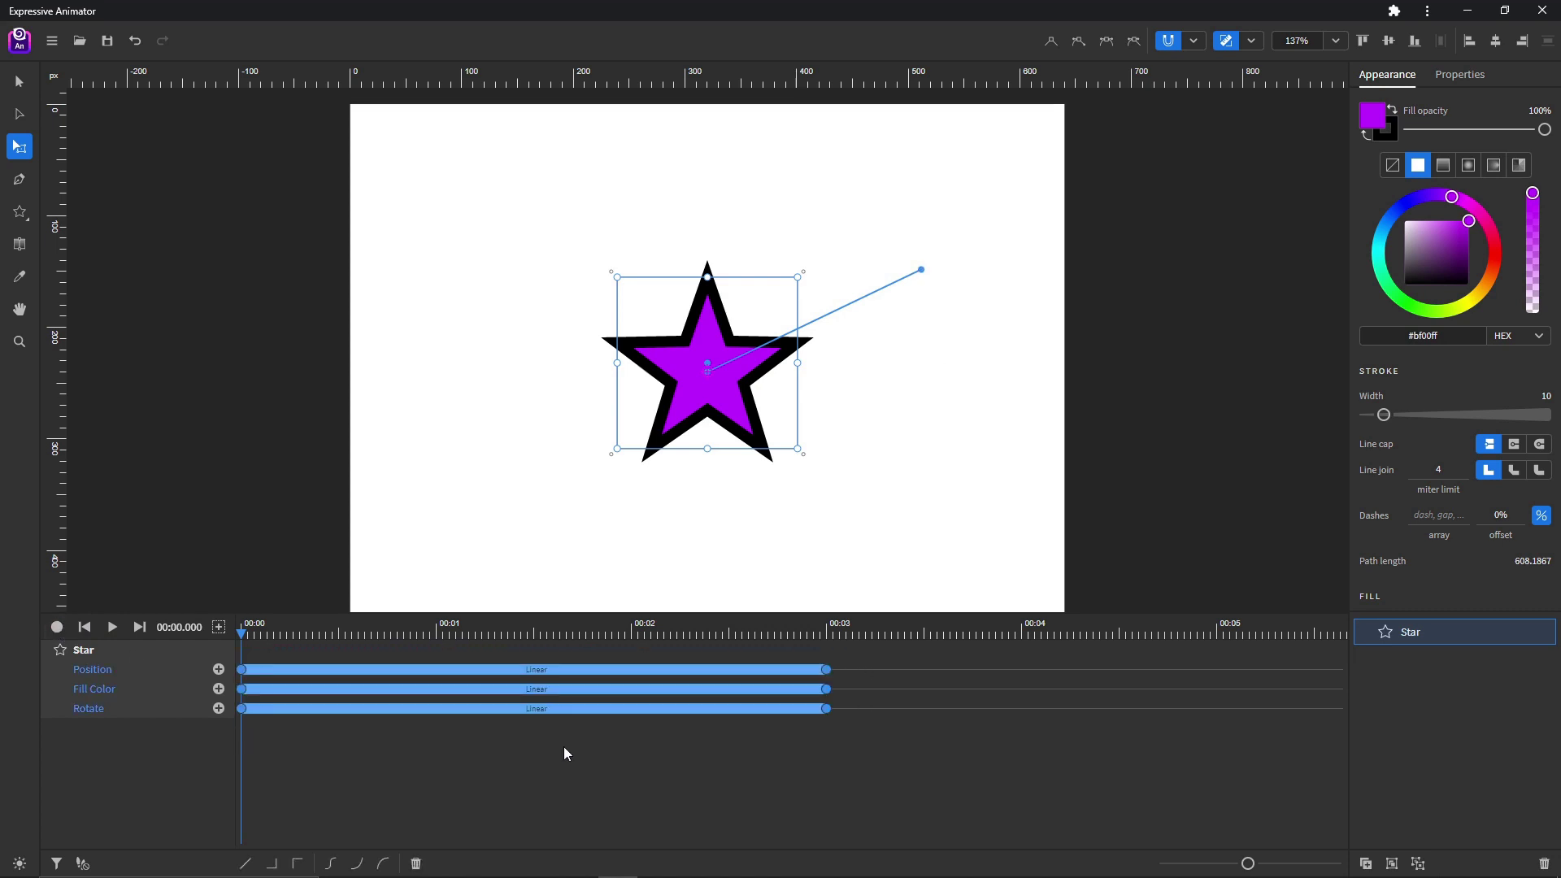
key("Delete")
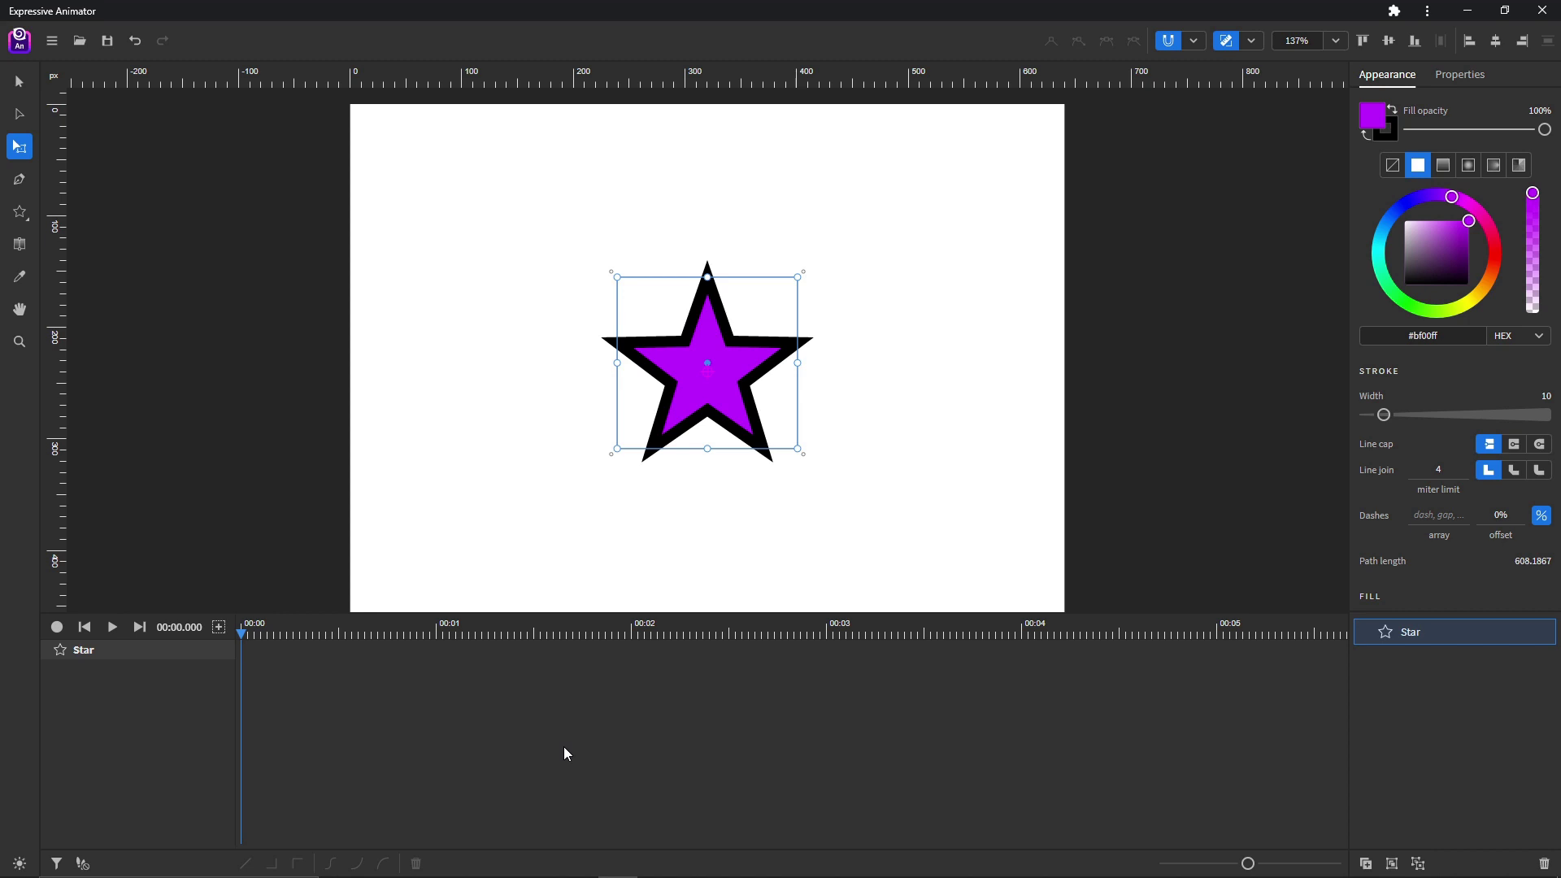
left_click(219, 627)
mouse_move(288, 579)
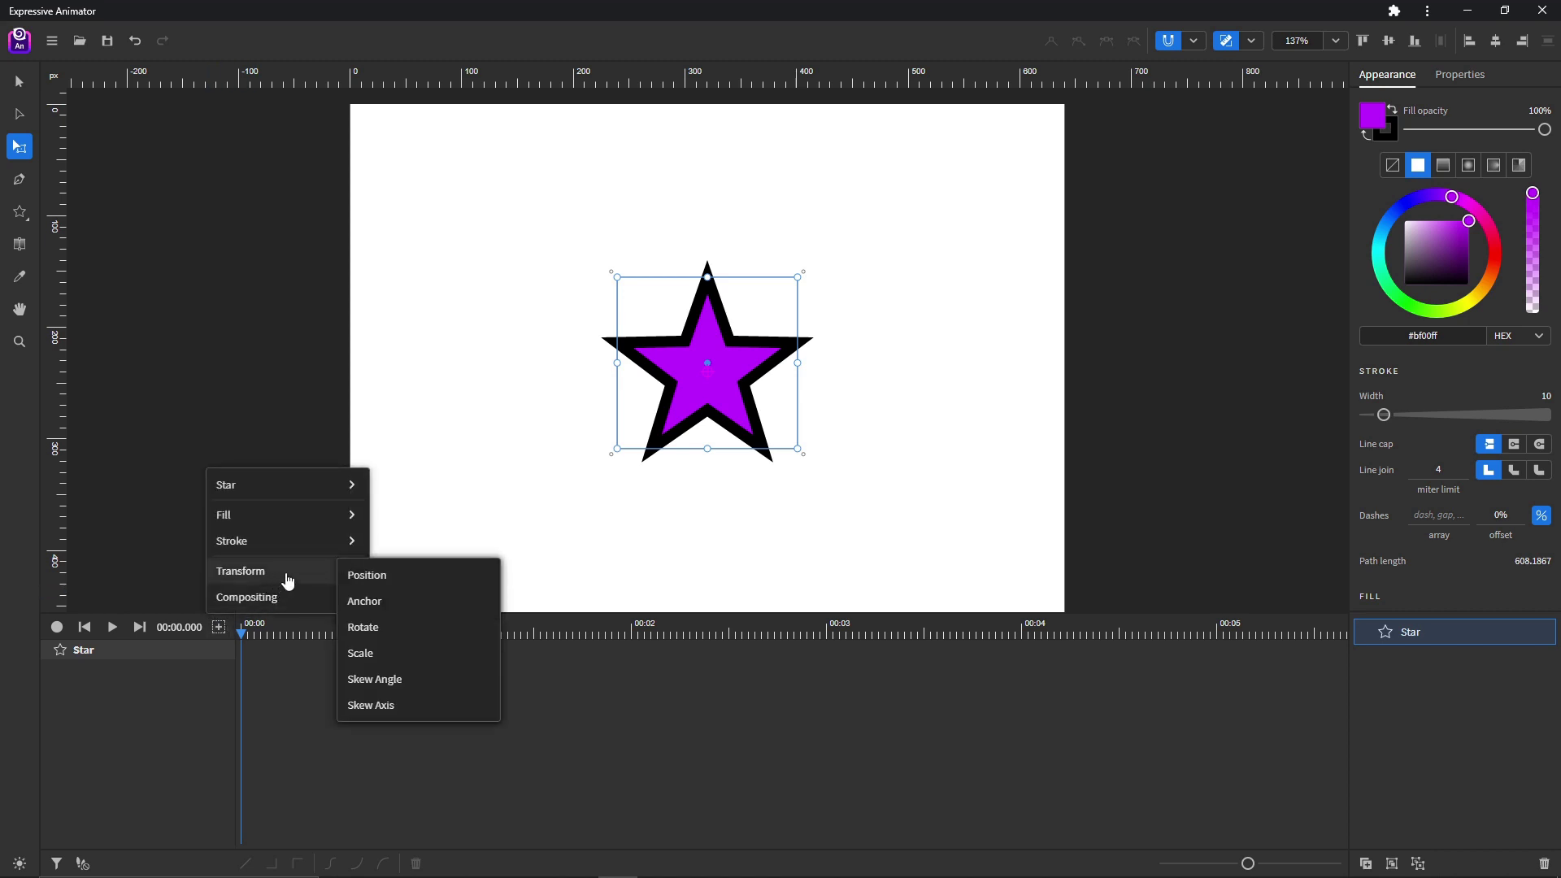
left_click(388, 579)
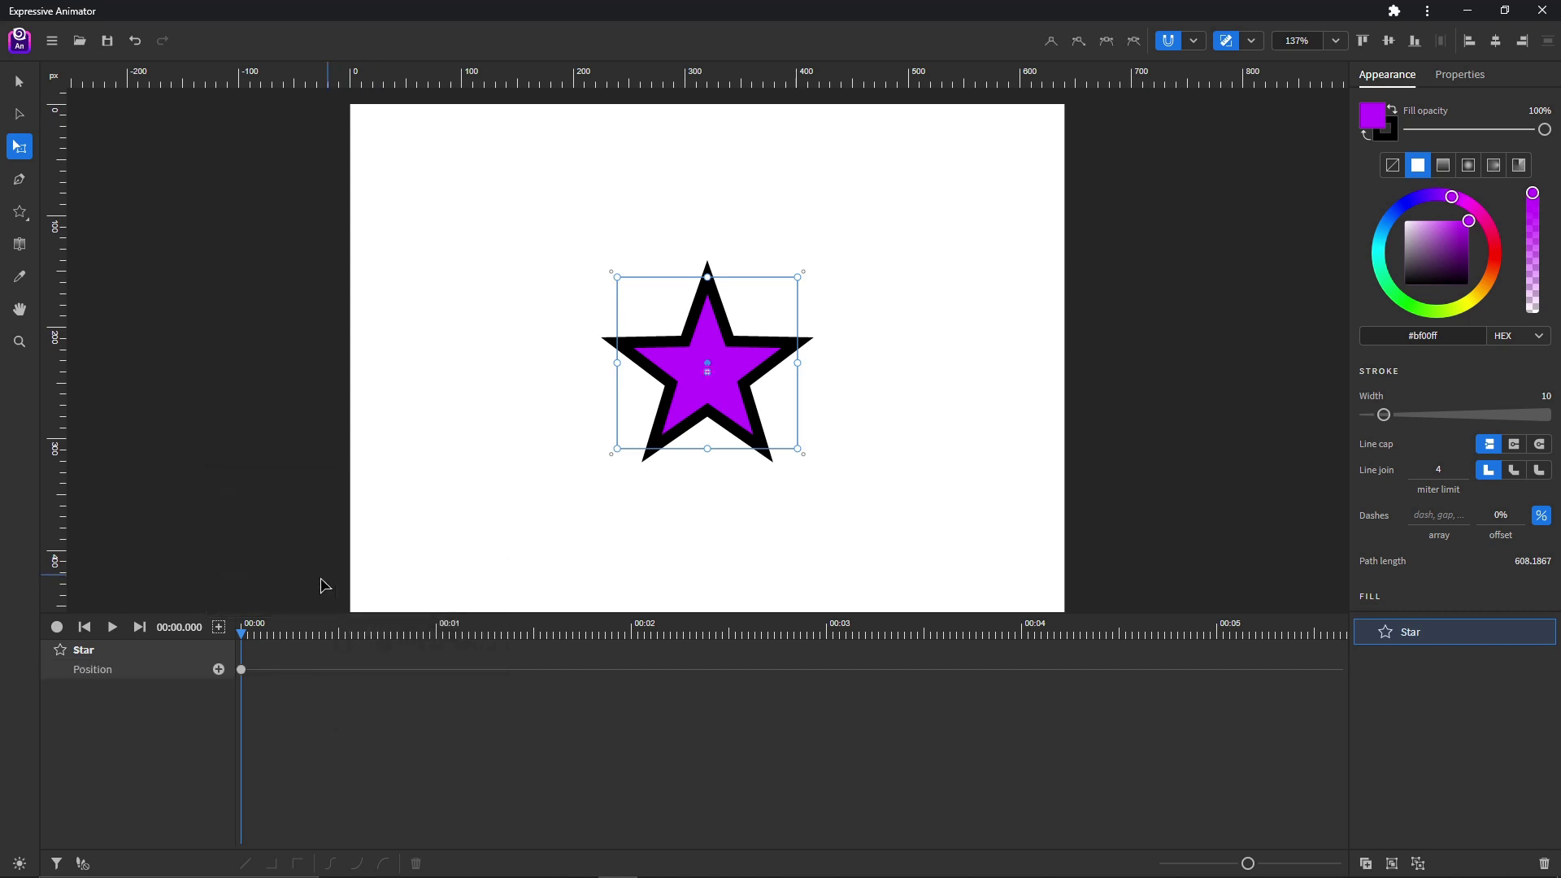
Step: Add Transform > Rotate and Fill > Fill Color tracks to the star
left_click(219, 626)
mouse_move(266, 578)
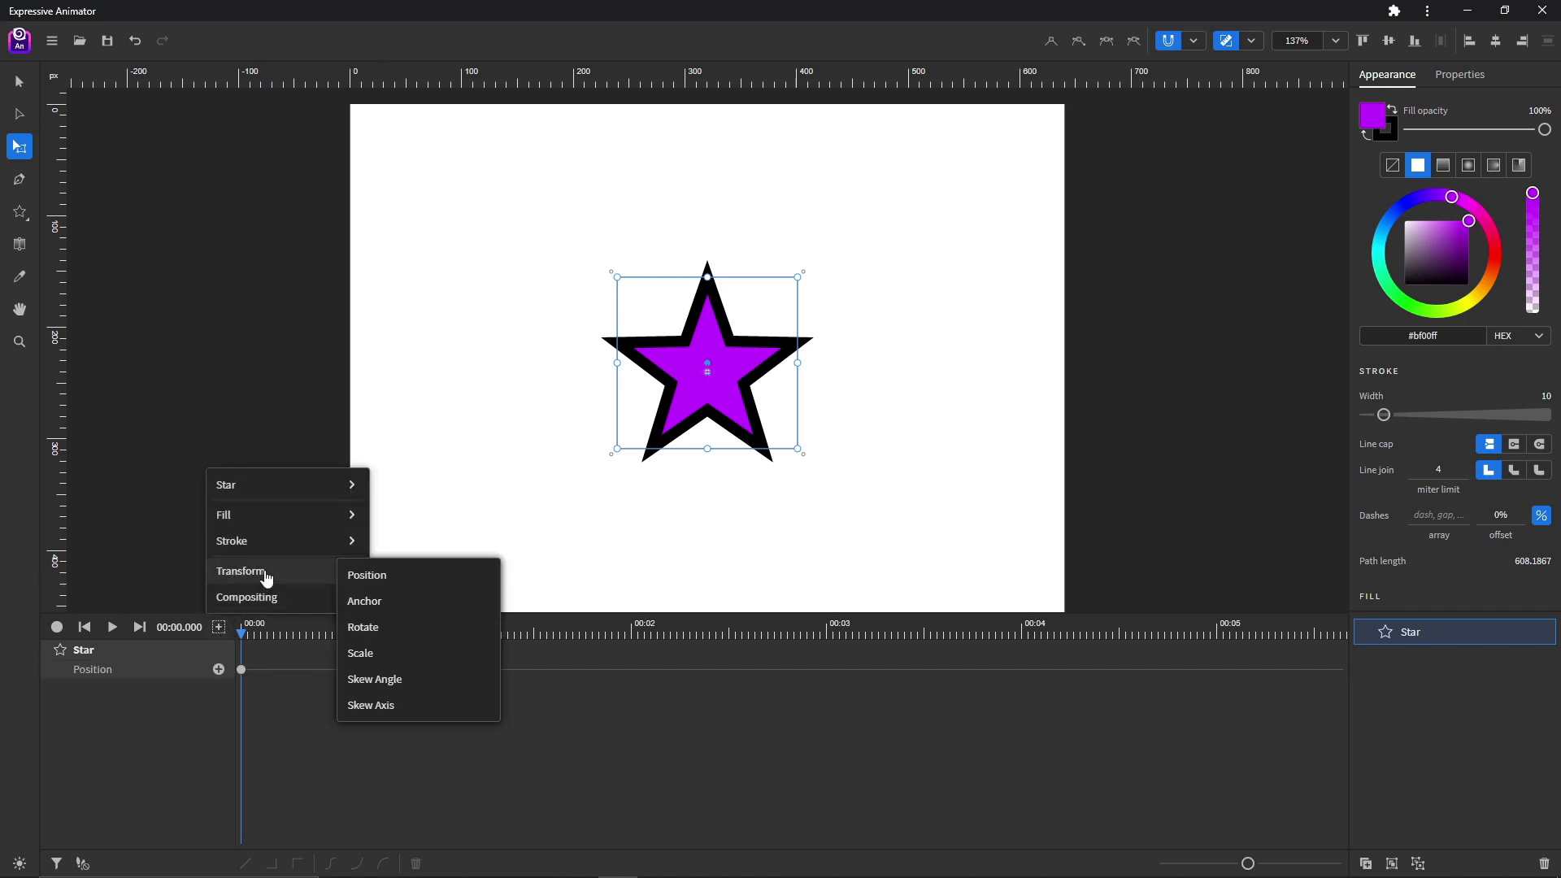
left_click(390, 626)
left_click(219, 629)
mouse_move(290, 518)
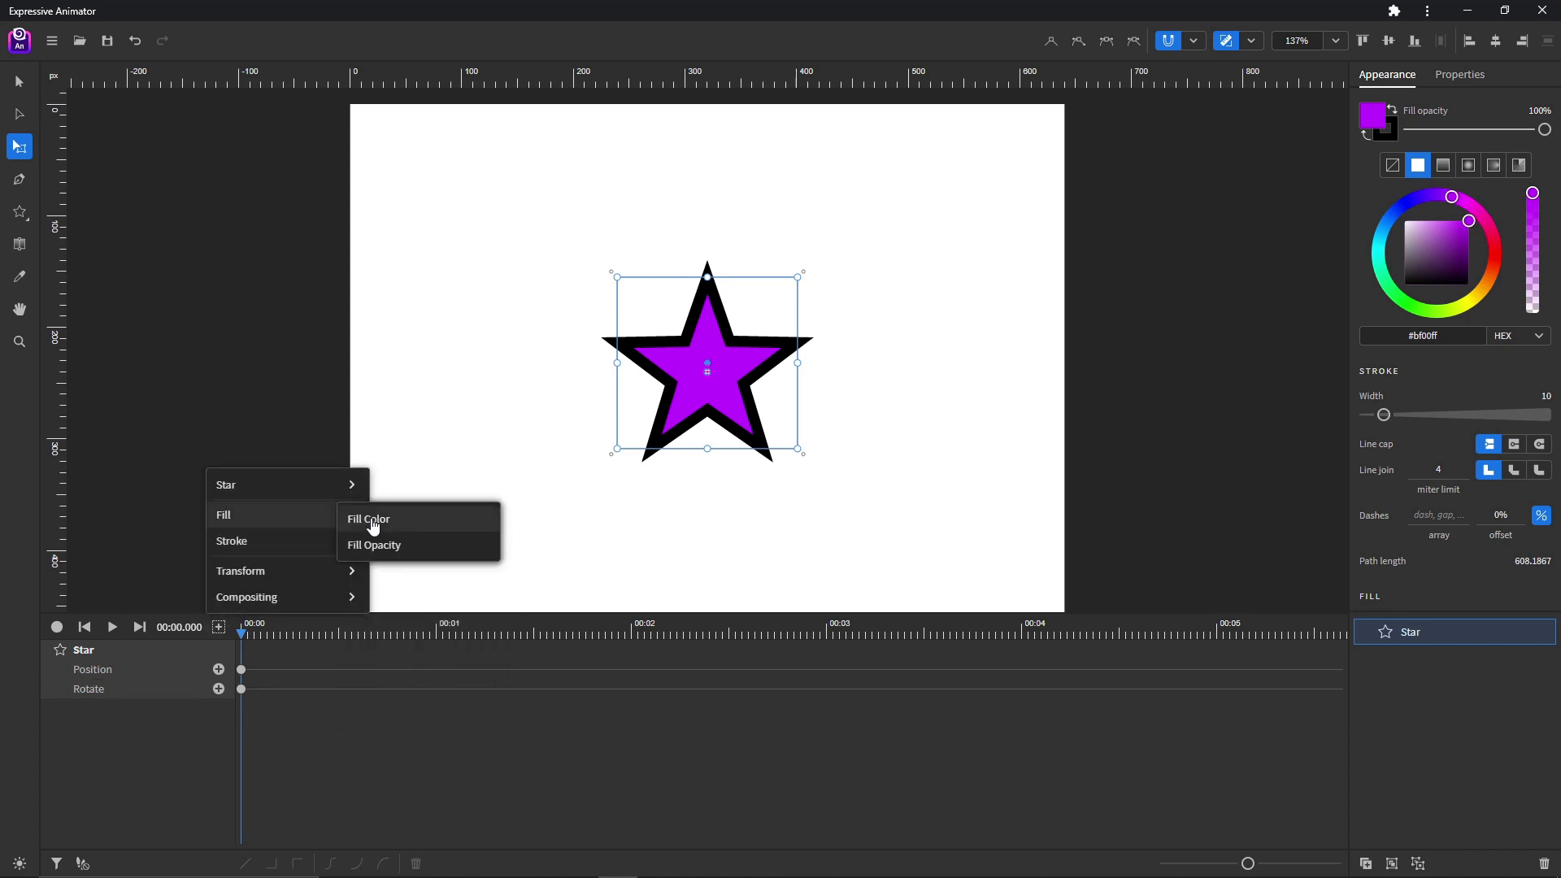
left_click(374, 520)
Step: At 00:03 move the star up-right, set fill #b7ff00, rotate it, then play from the start
left_click_drag(242, 640, 827, 636)
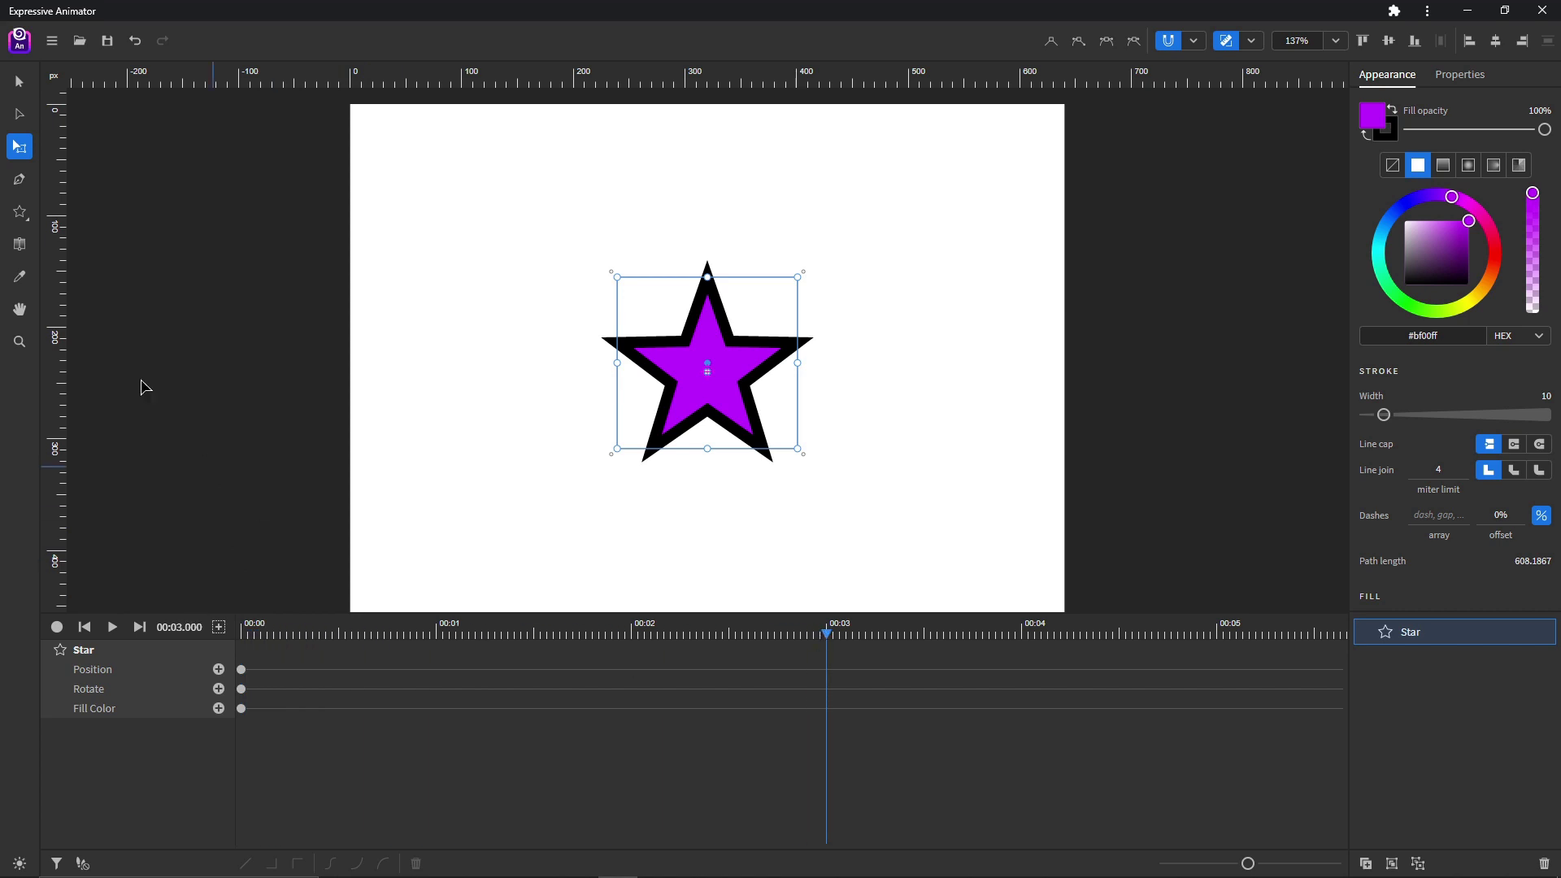
left_click_drag(712, 408, 933, 288)
left_click_drag(1412, 207, 1450, 310)
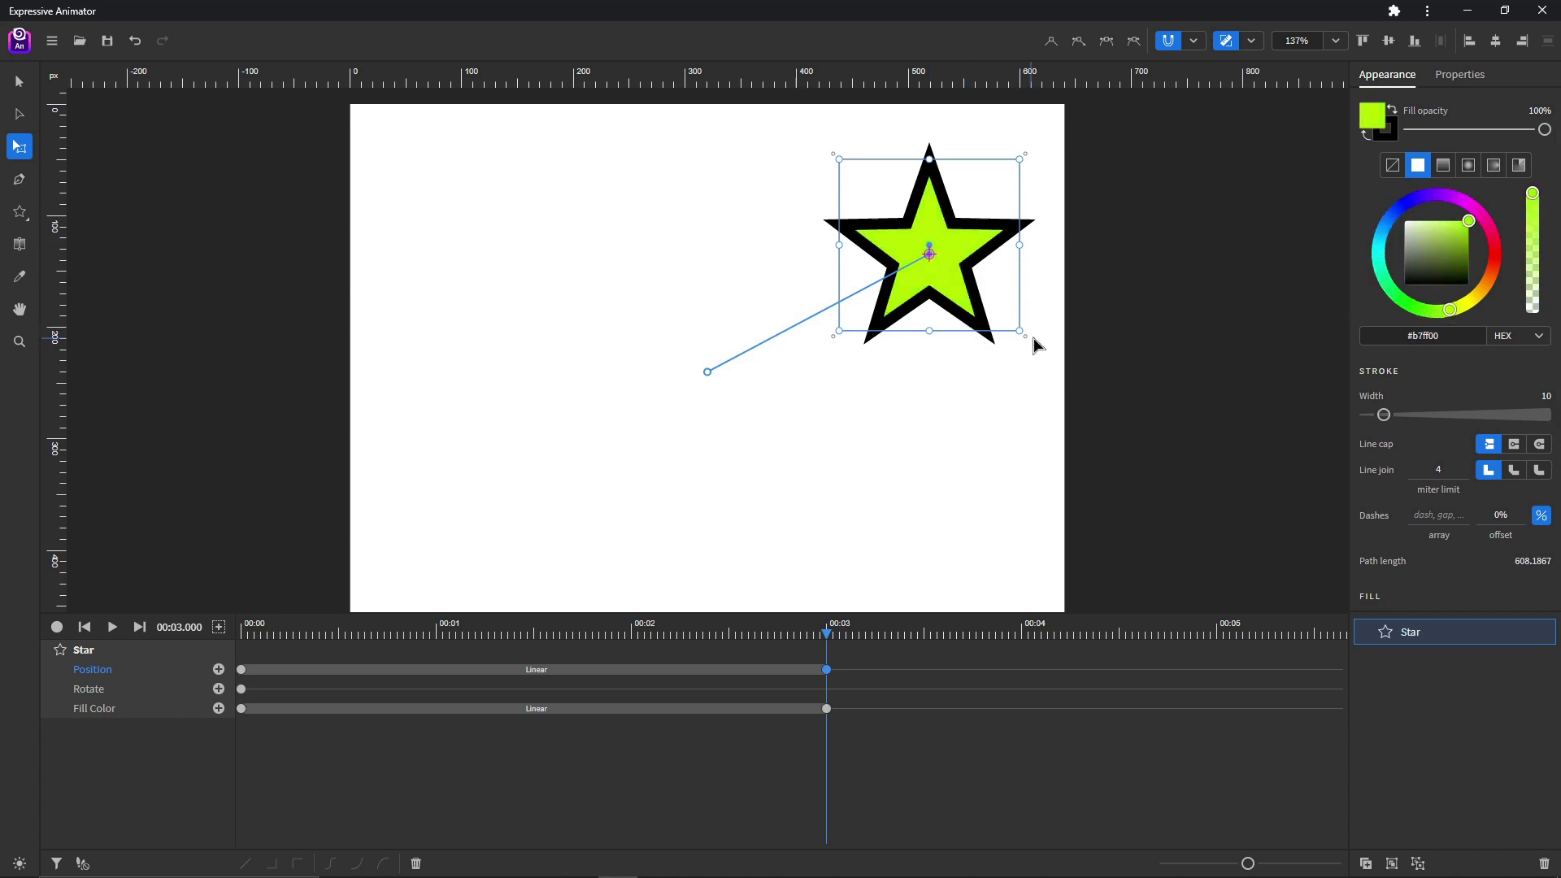
left_click_drag(1026, 335, 811, 298)
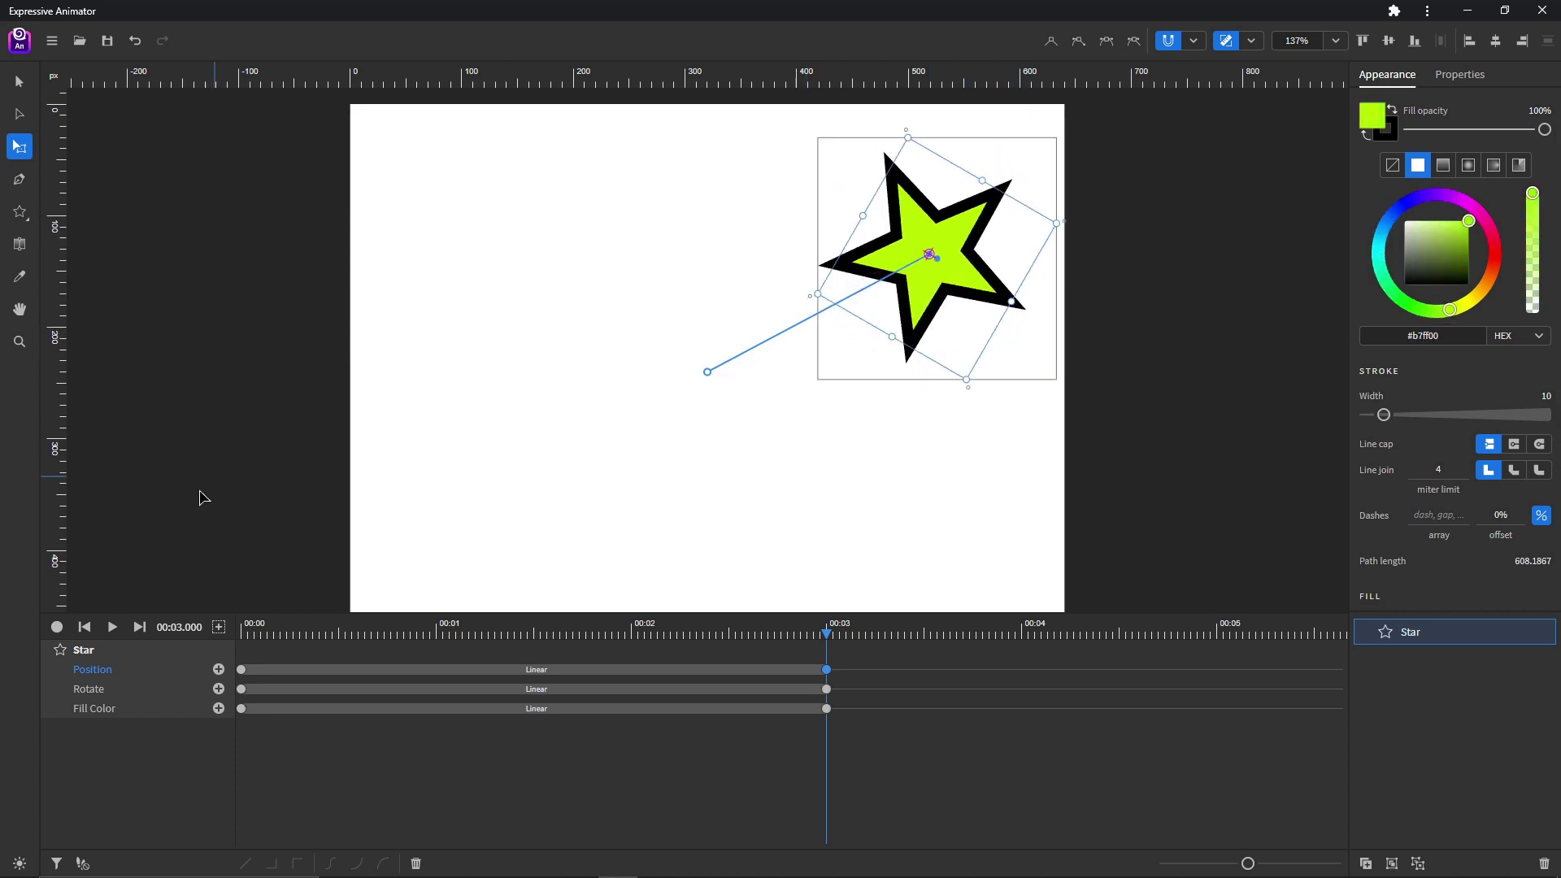
left_click(84, 627)
left_click(114, 630)
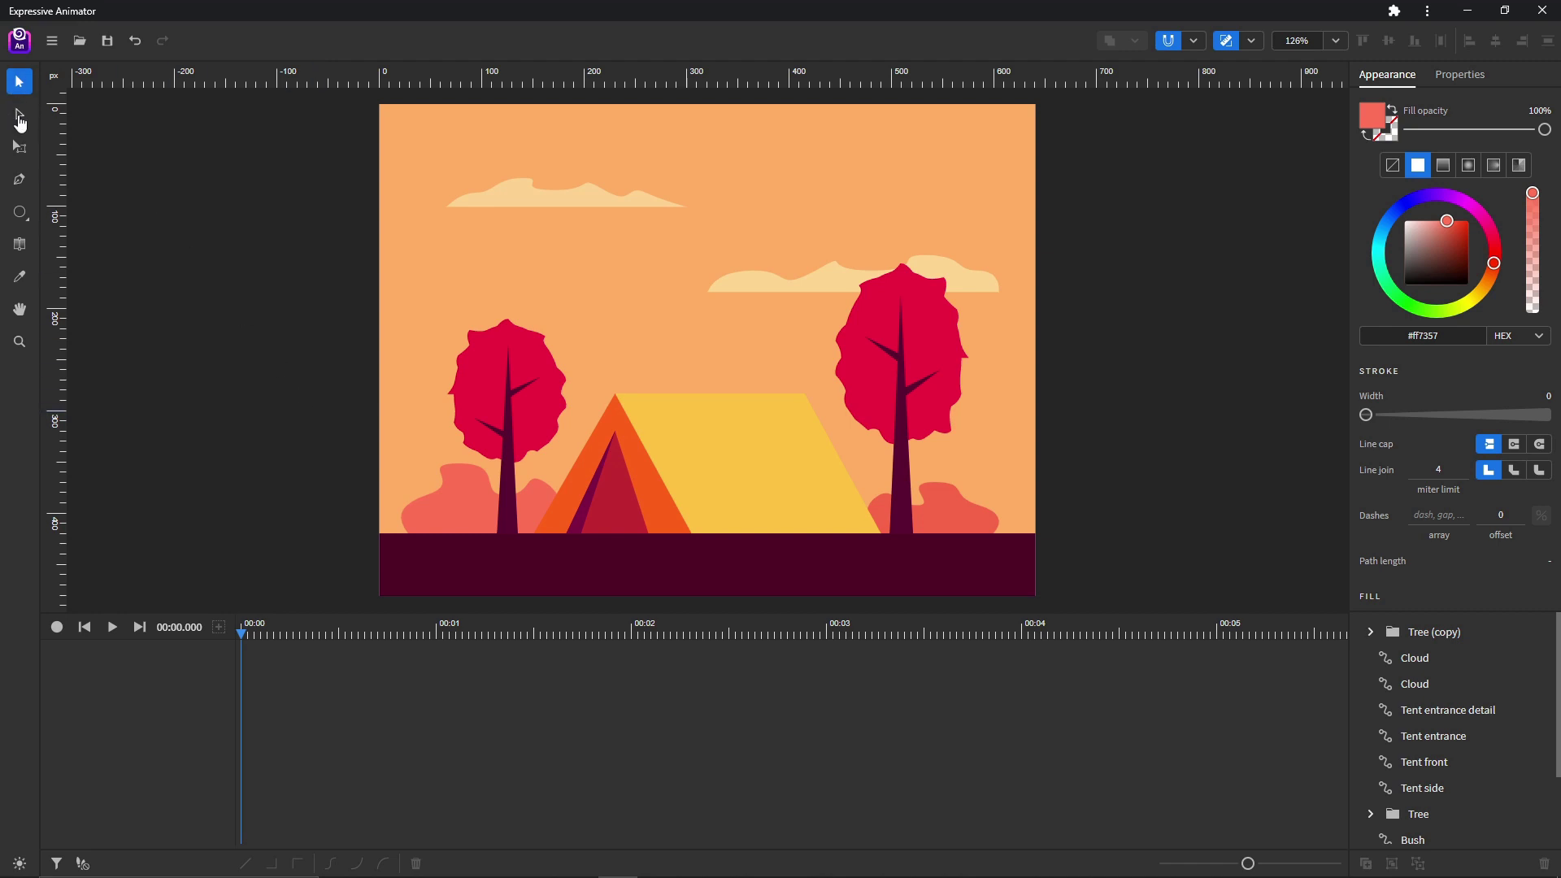
Step: Choose Direct Selection, move the playhead to 00:03, and zoom in on the tent
left_click(20, 116)
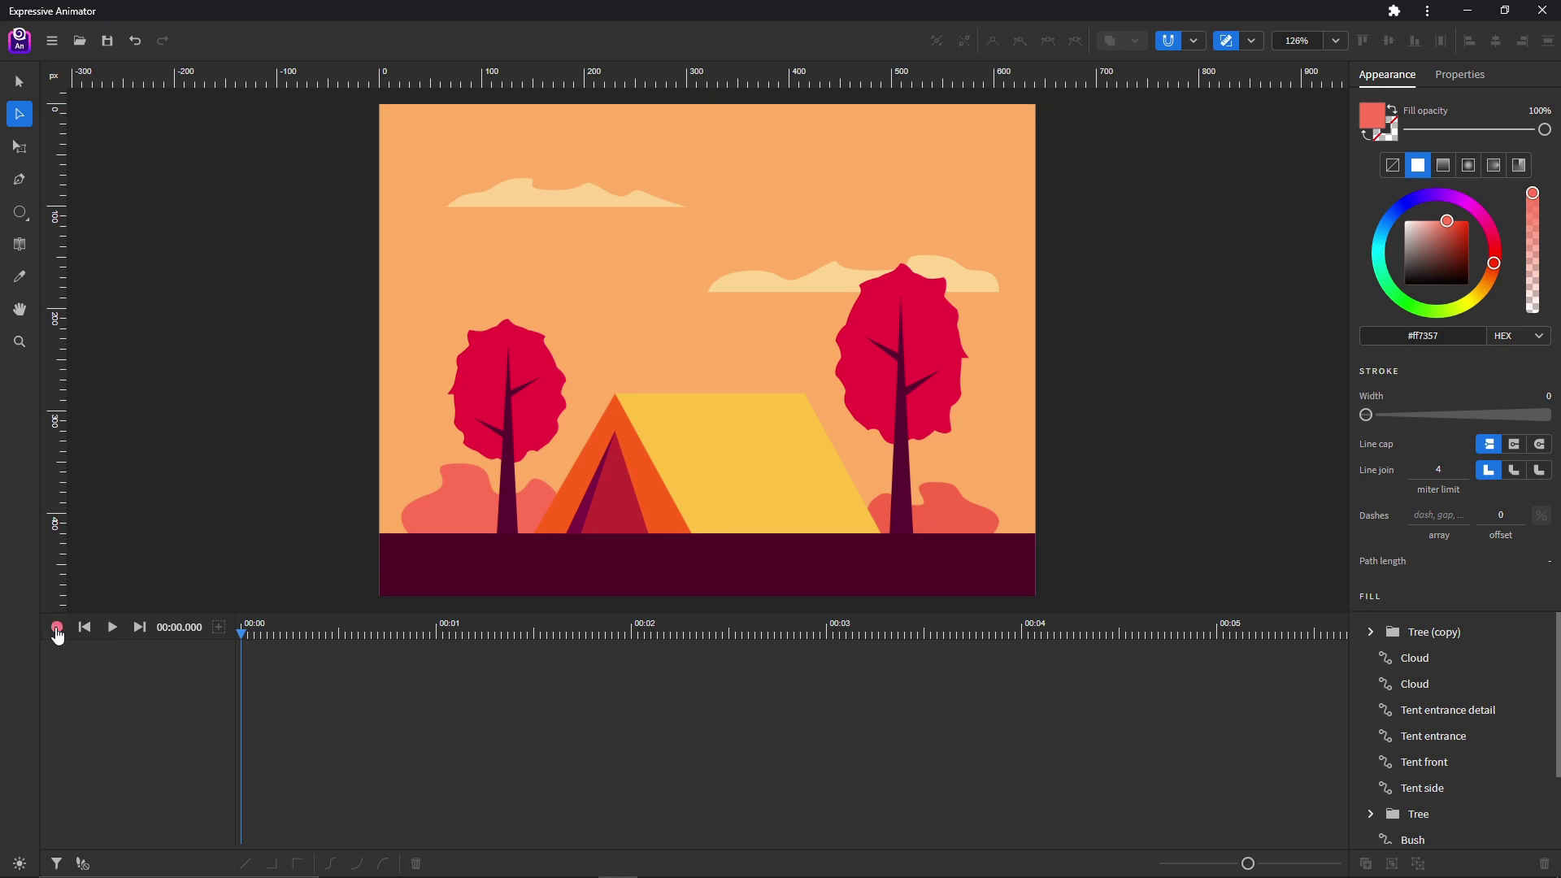
left_click_drag(251, 623, 829, 639)
scroll(687, 523, "up", 2)
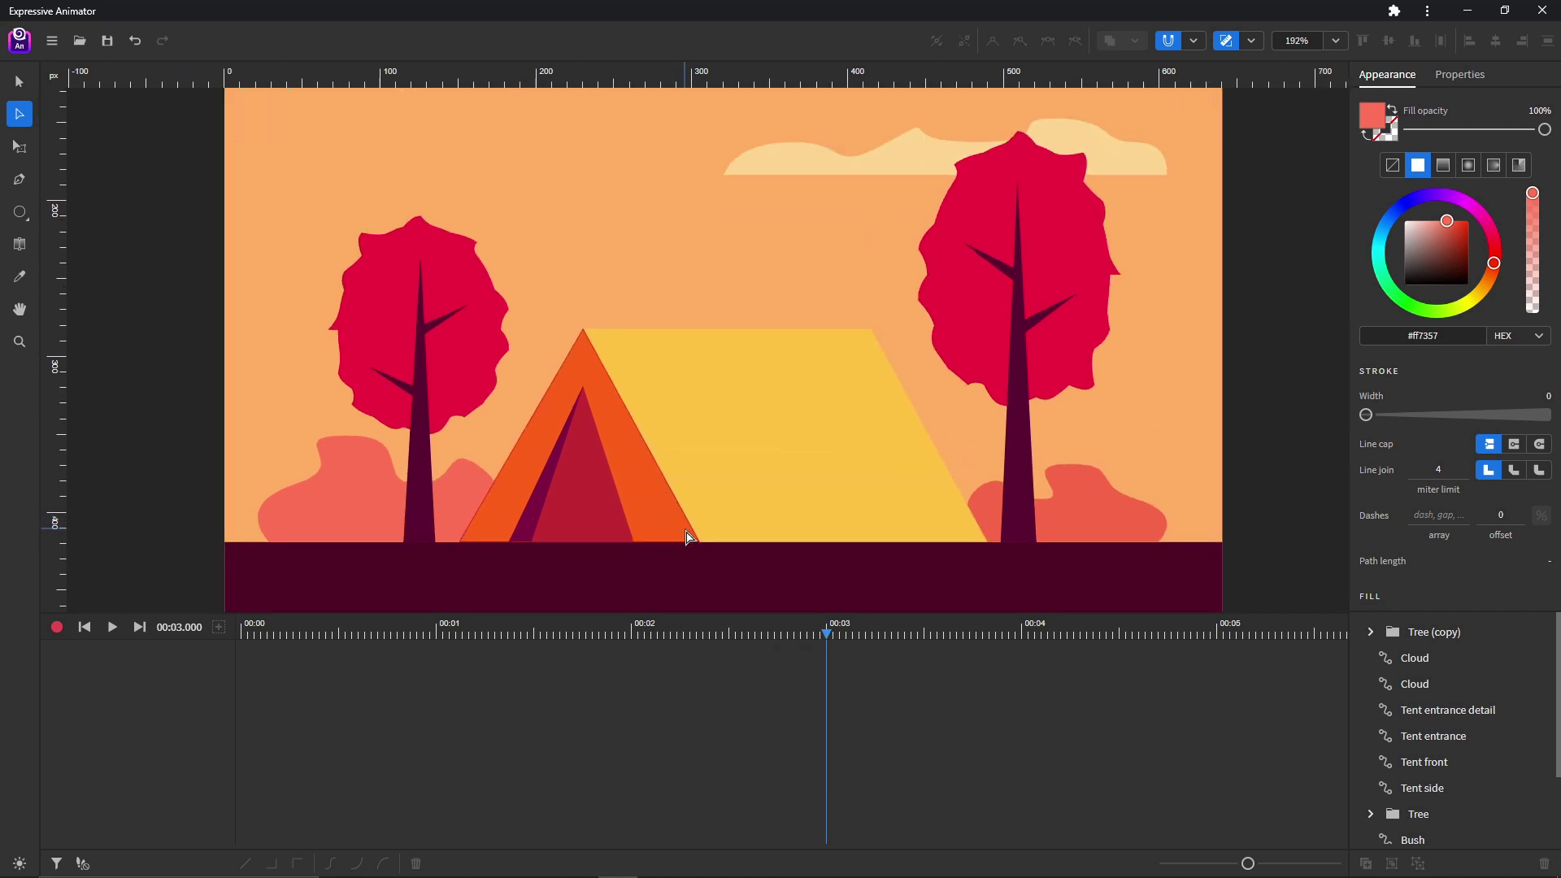
scroll(688, 538, "up", 1)
scroll(687, 537, "up", 1)
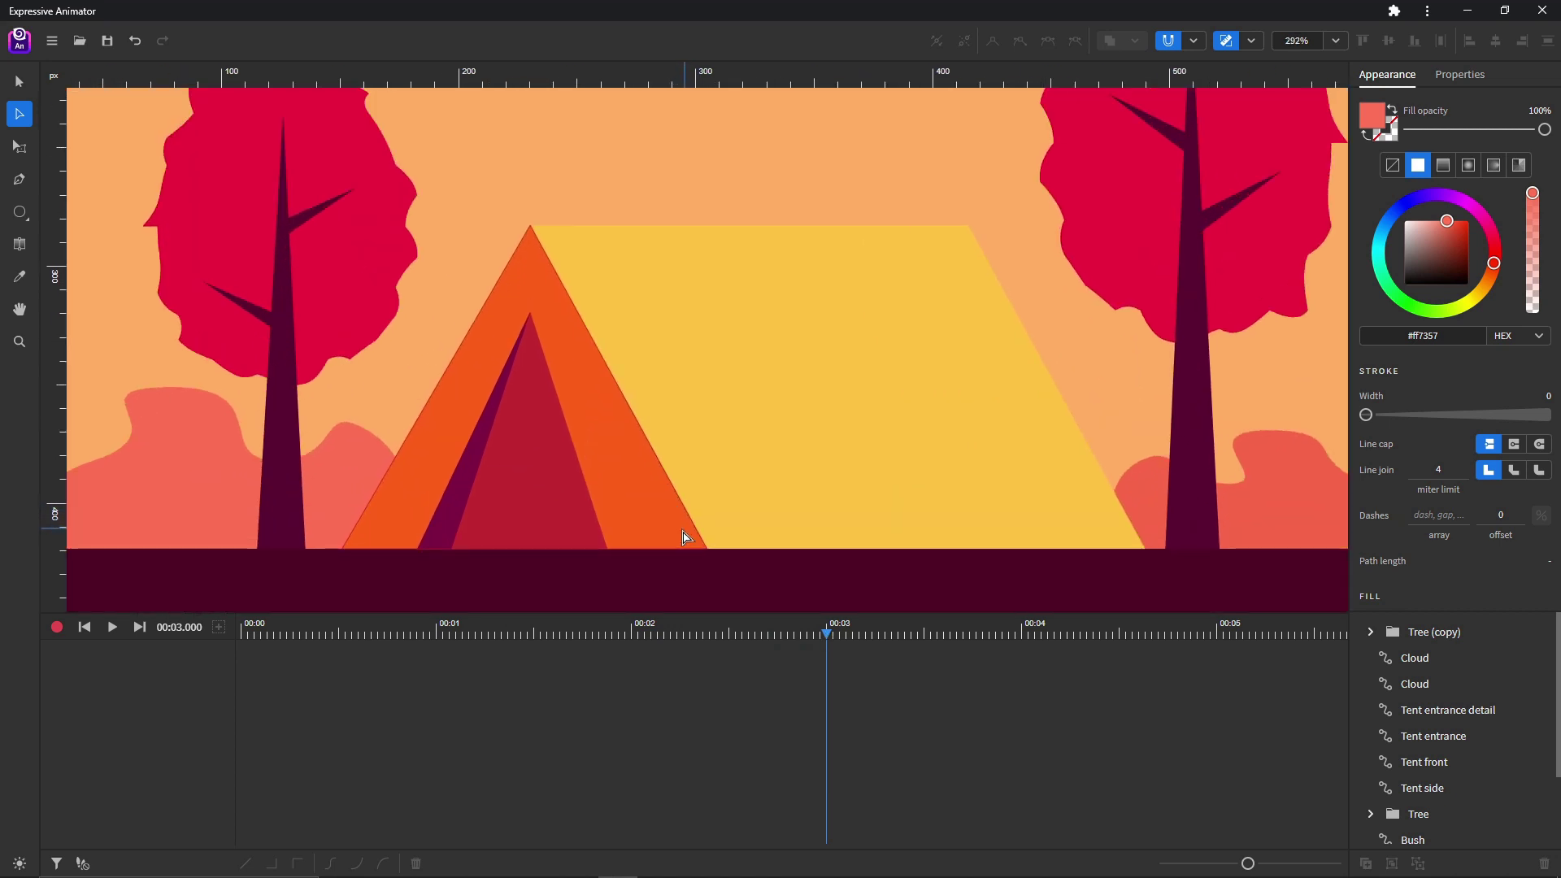
Step: Drag the yellow Tent side's bottom-right anchor left to make it an upright rectangle
left_click(1052, 537)
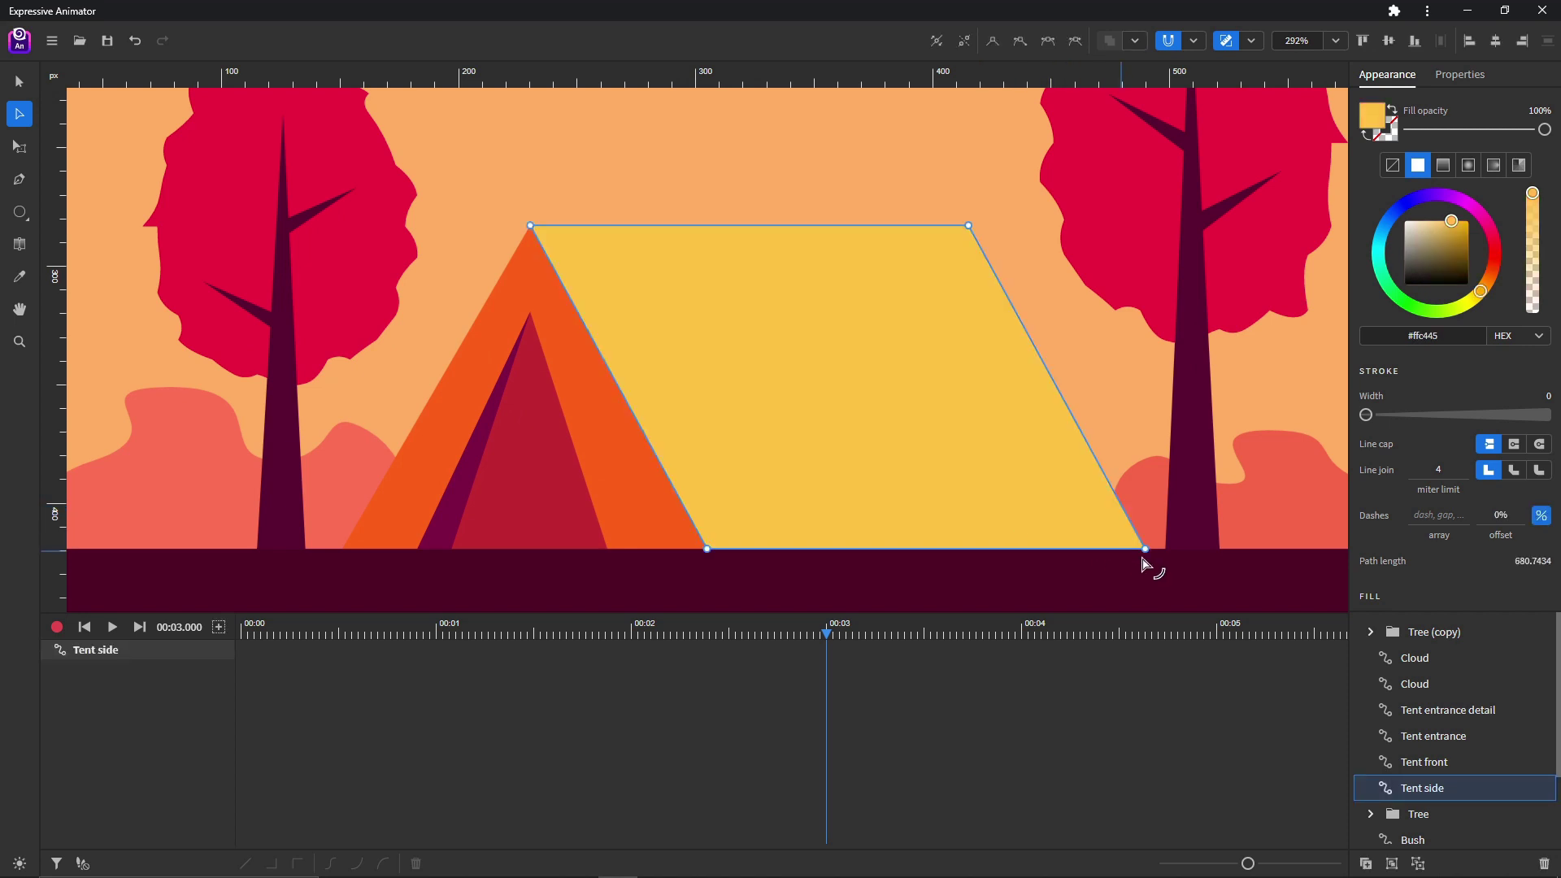
left_click_drag(1146, 557, 967, 561)
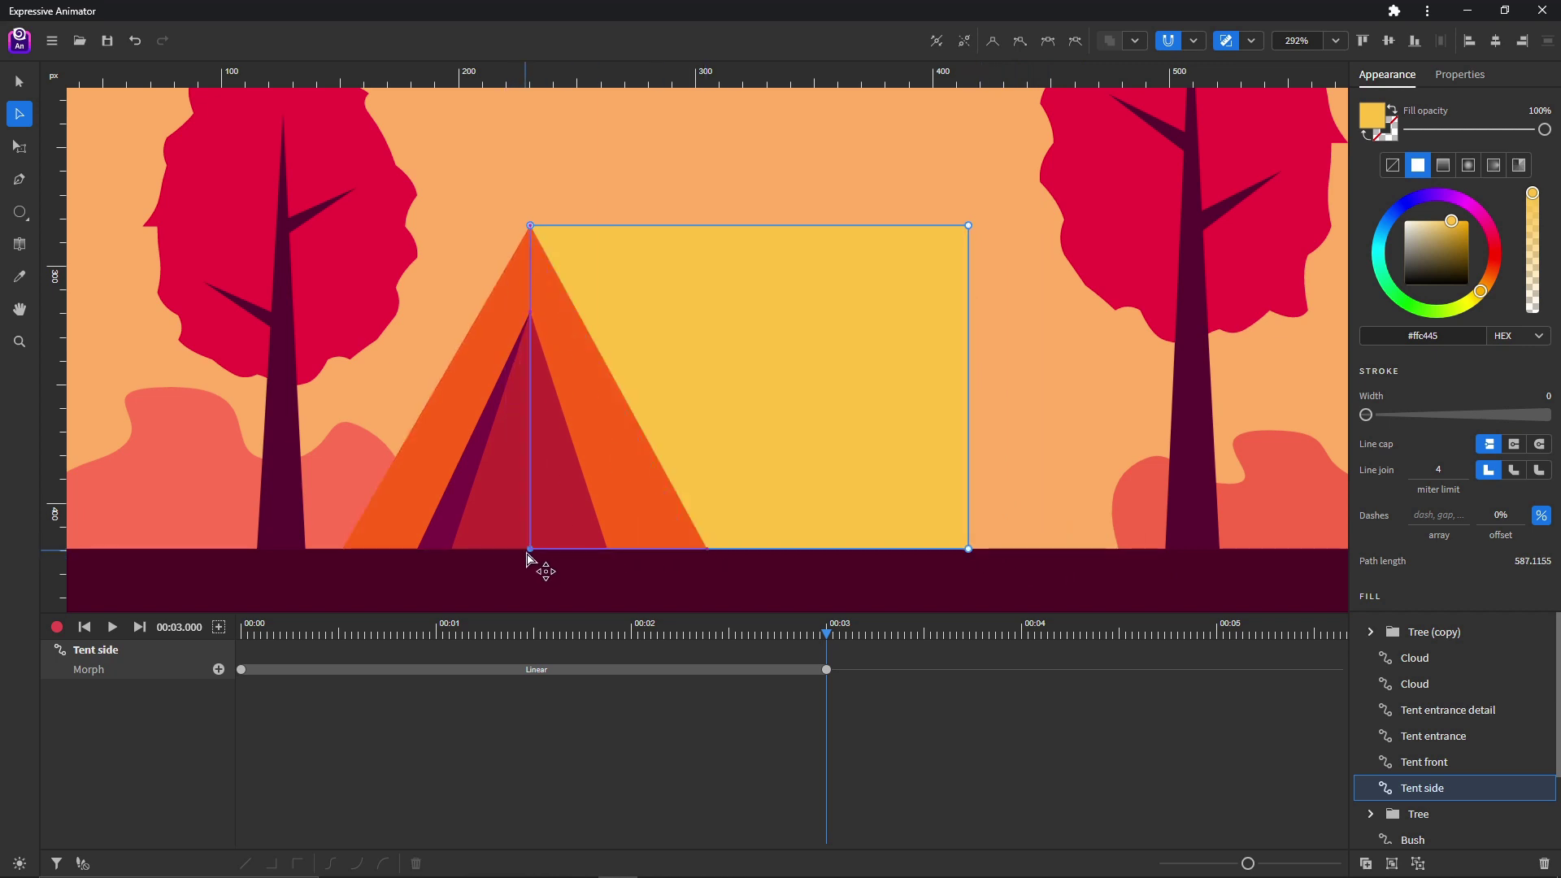
left_click(709, 556)
Step: Collapse the Tent front and Tent entrance anchors onto the tent's centre line
left_click_drag(708, 555, 517, 559)
left_click(608, 556)
left_click(350, 547)
left_click_drag(350, 546, 530, 553)
left_click(453, 551)
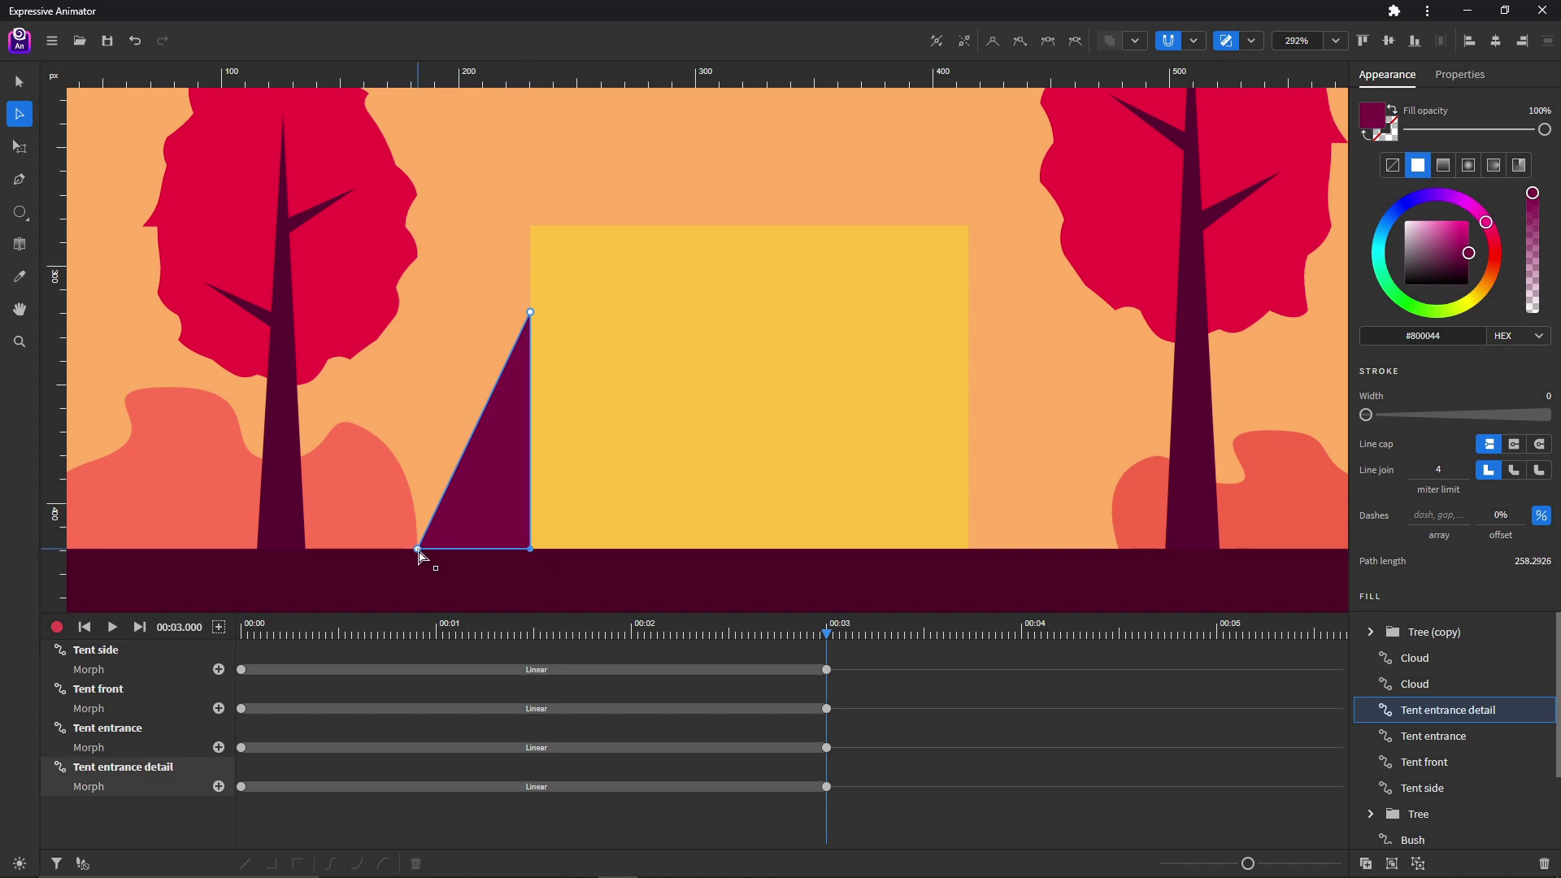
Step: Collapse the tent entrance detail's anchors onto the centre line and widen it at 00:02
left_click_drag(422, 557, 544, 572)
left_click_drag(827, 638, 631, 628)
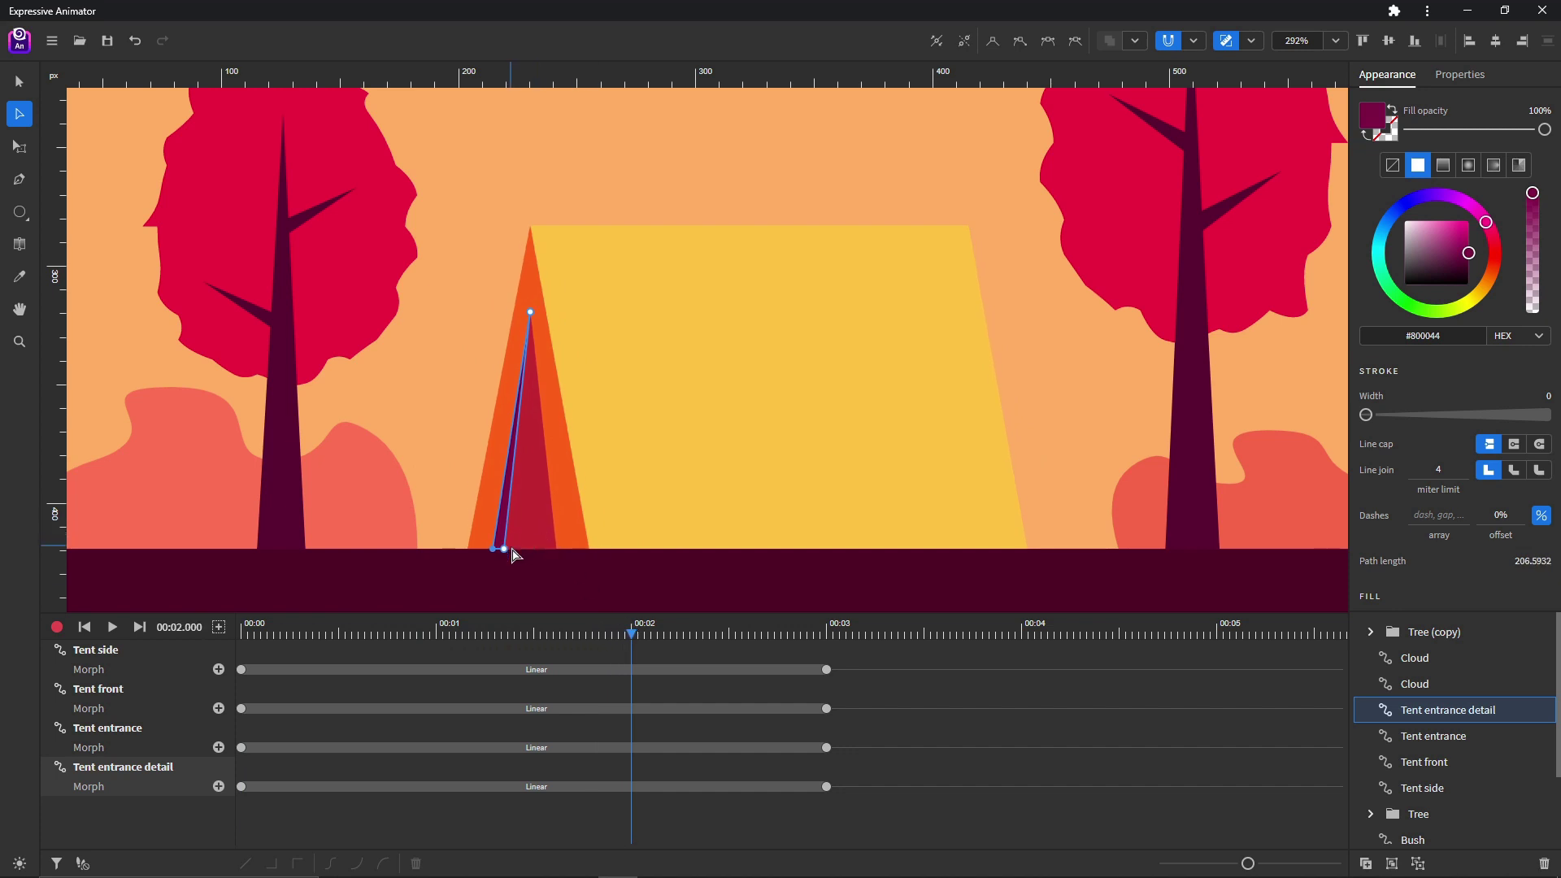
left_click_drag(505, 552, 530, 553)
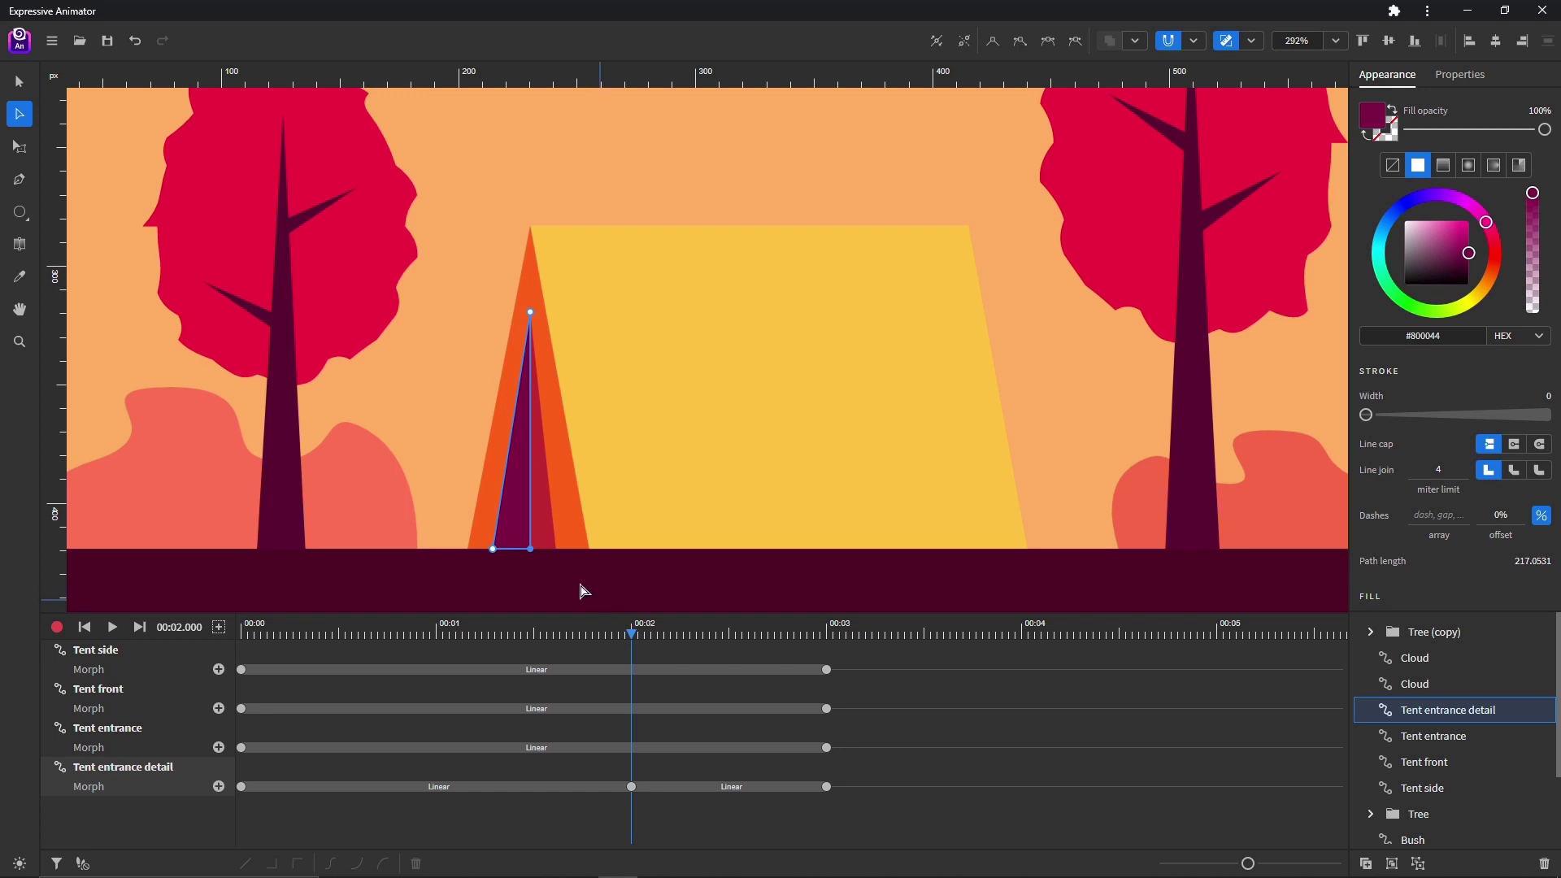
Step: Adjust the entrance detail's bottom-right anchor at 00:02.500, then preview the fold from the start
mouse_move(628, 631)
left_mouse_down()
mouse_move(729, 637)
mouse_move(631, 645)
left_mouse_up()
left_click_drag(531, 549, 522, 553)
left_click_drag(633, 636, 729, 640)
left_click_drag(535, 561, 552, 563)
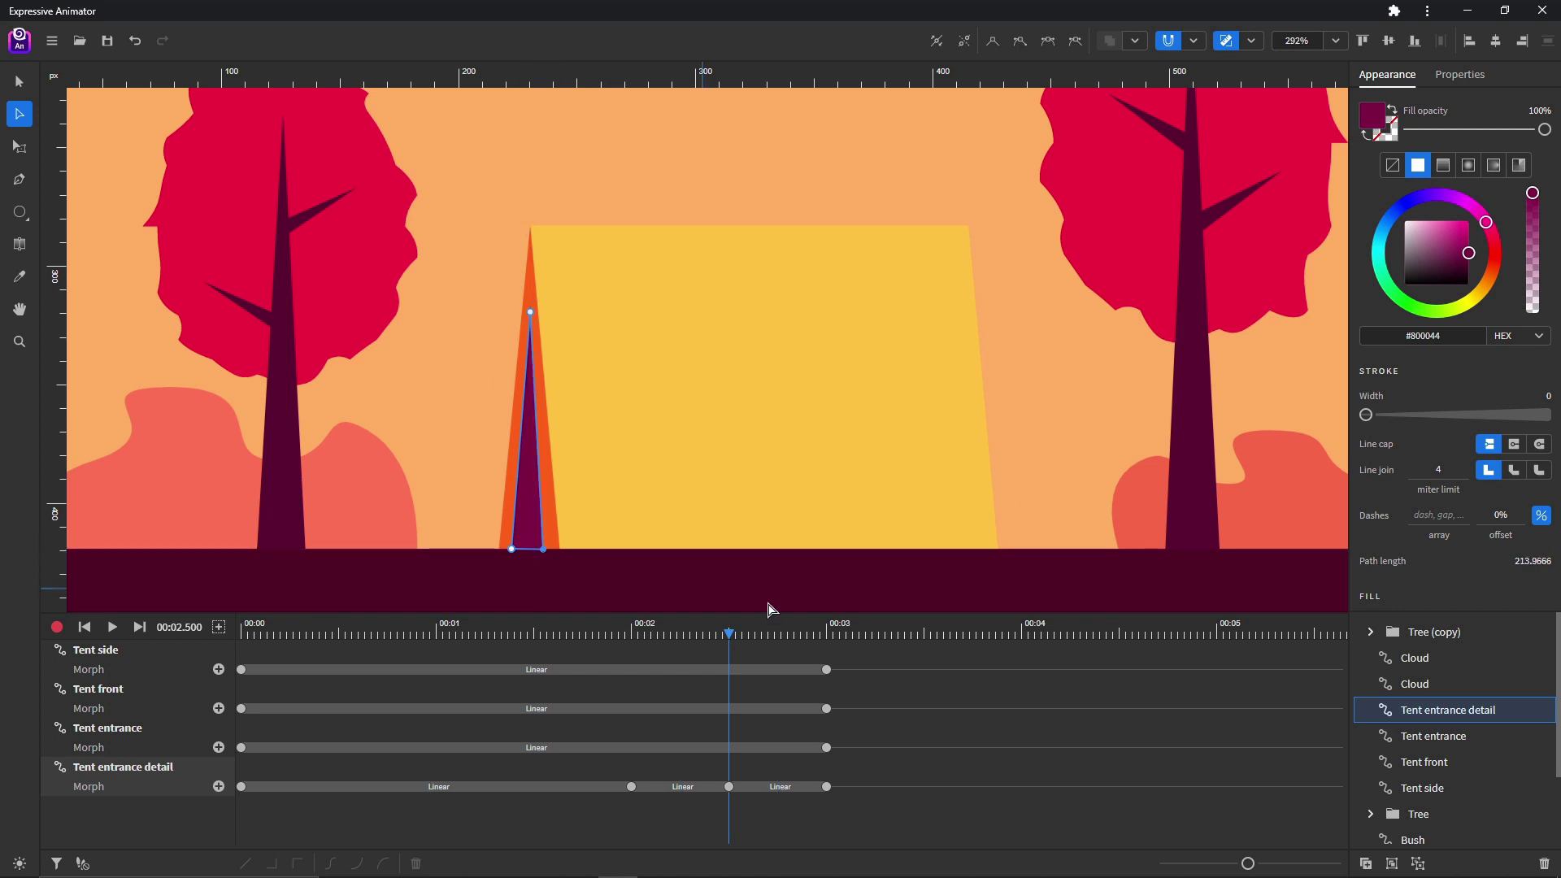
left_click_drag(733, 635, 540, 634)
left_click_drag(445, 621, 228, 634)
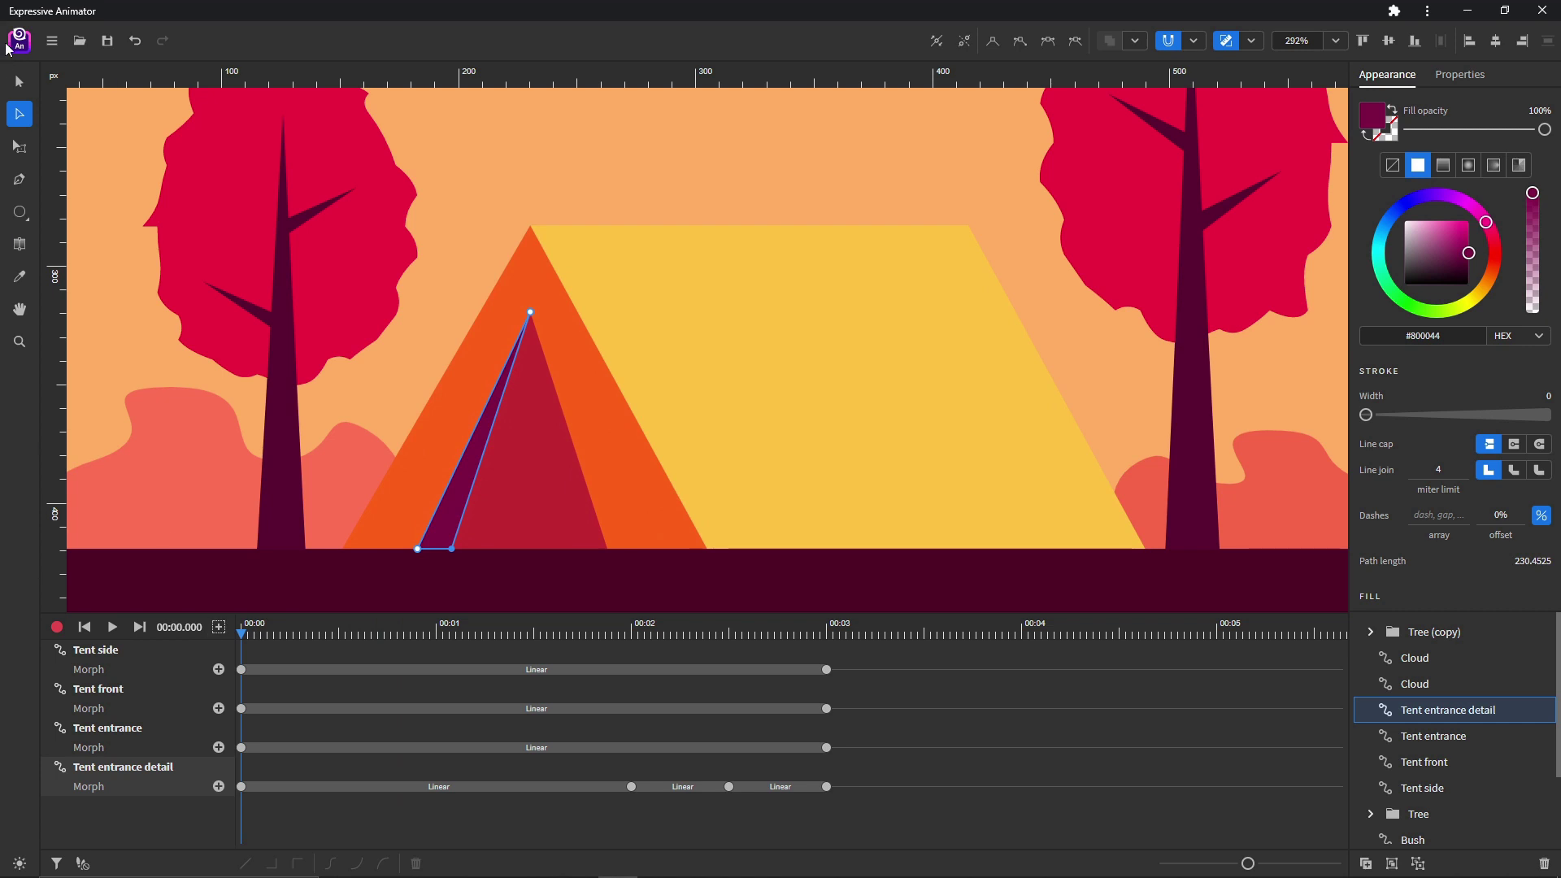
left_click(18, 82)
Step: Play the tent fold, zoom out and pan over the whole scene, then scrub to 00:03
key("Escape")
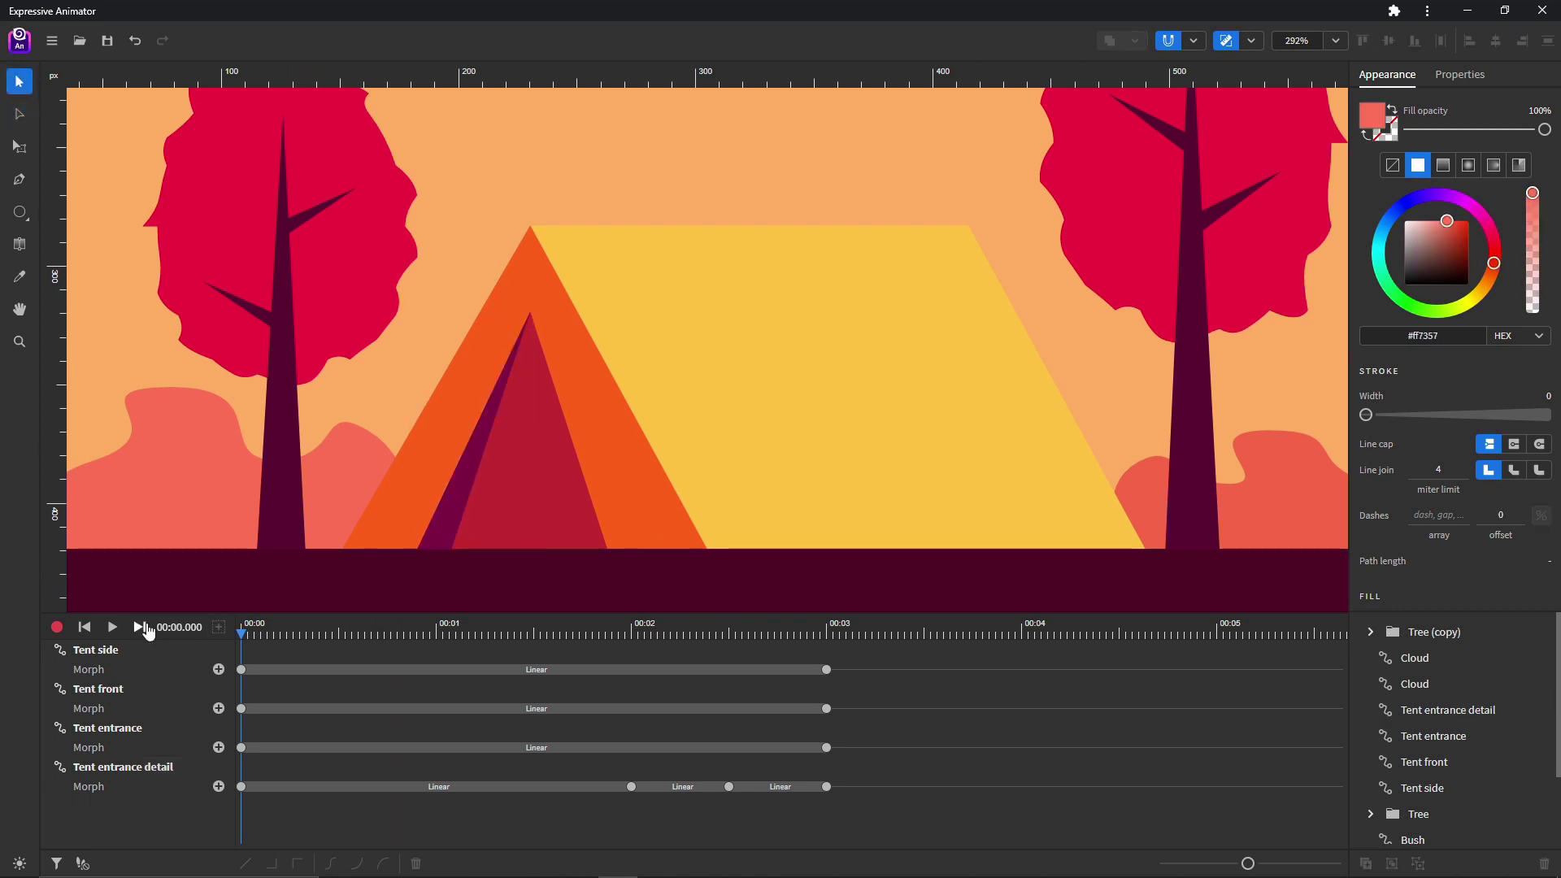
left_click(112, 630)
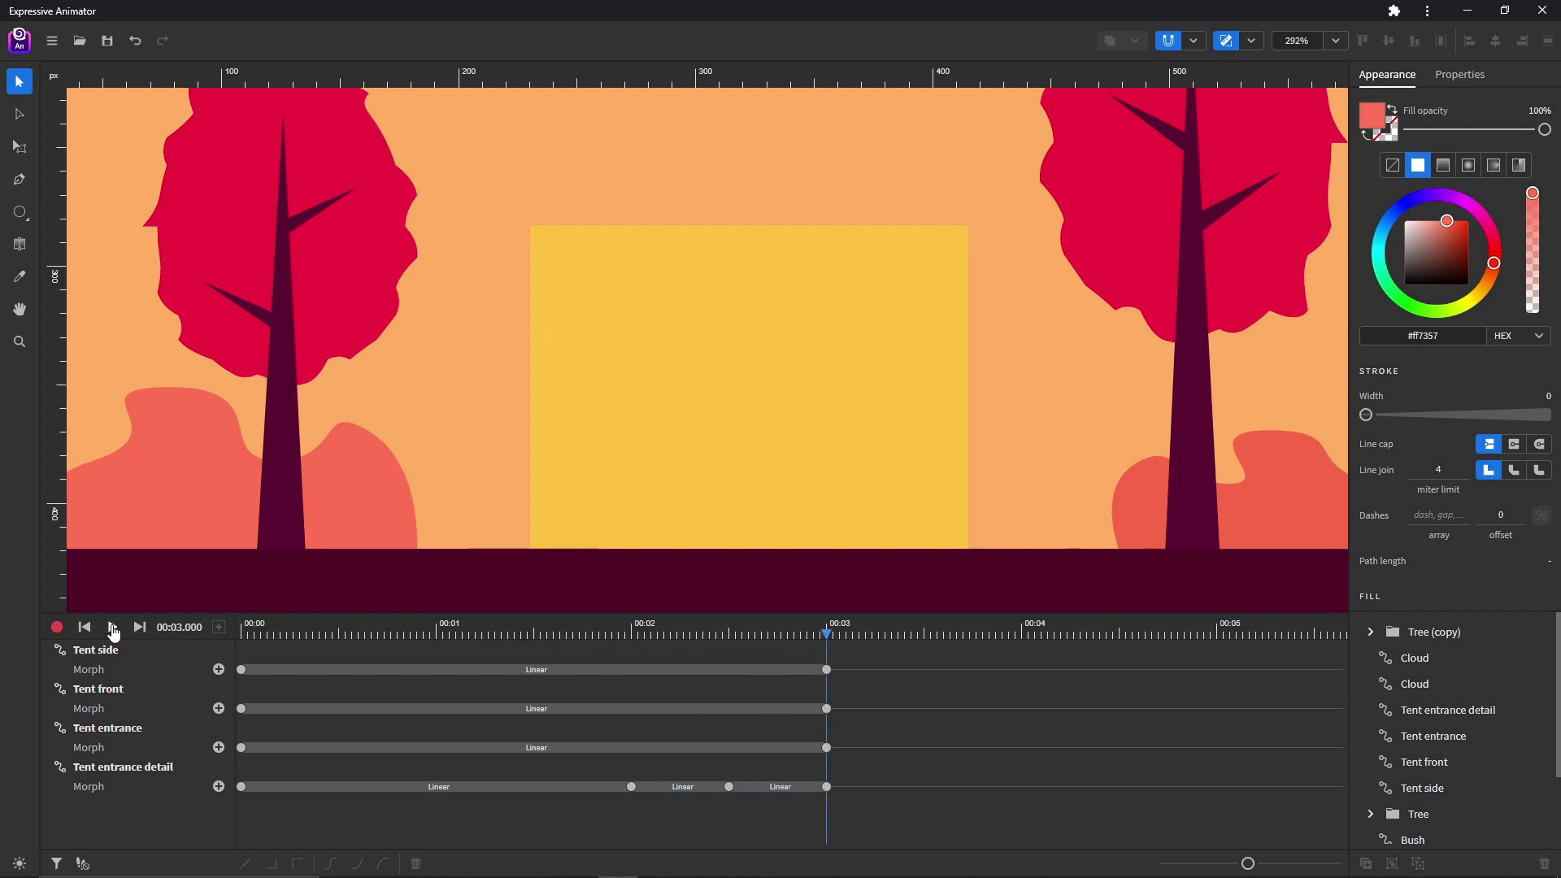
left_click(86, 627)
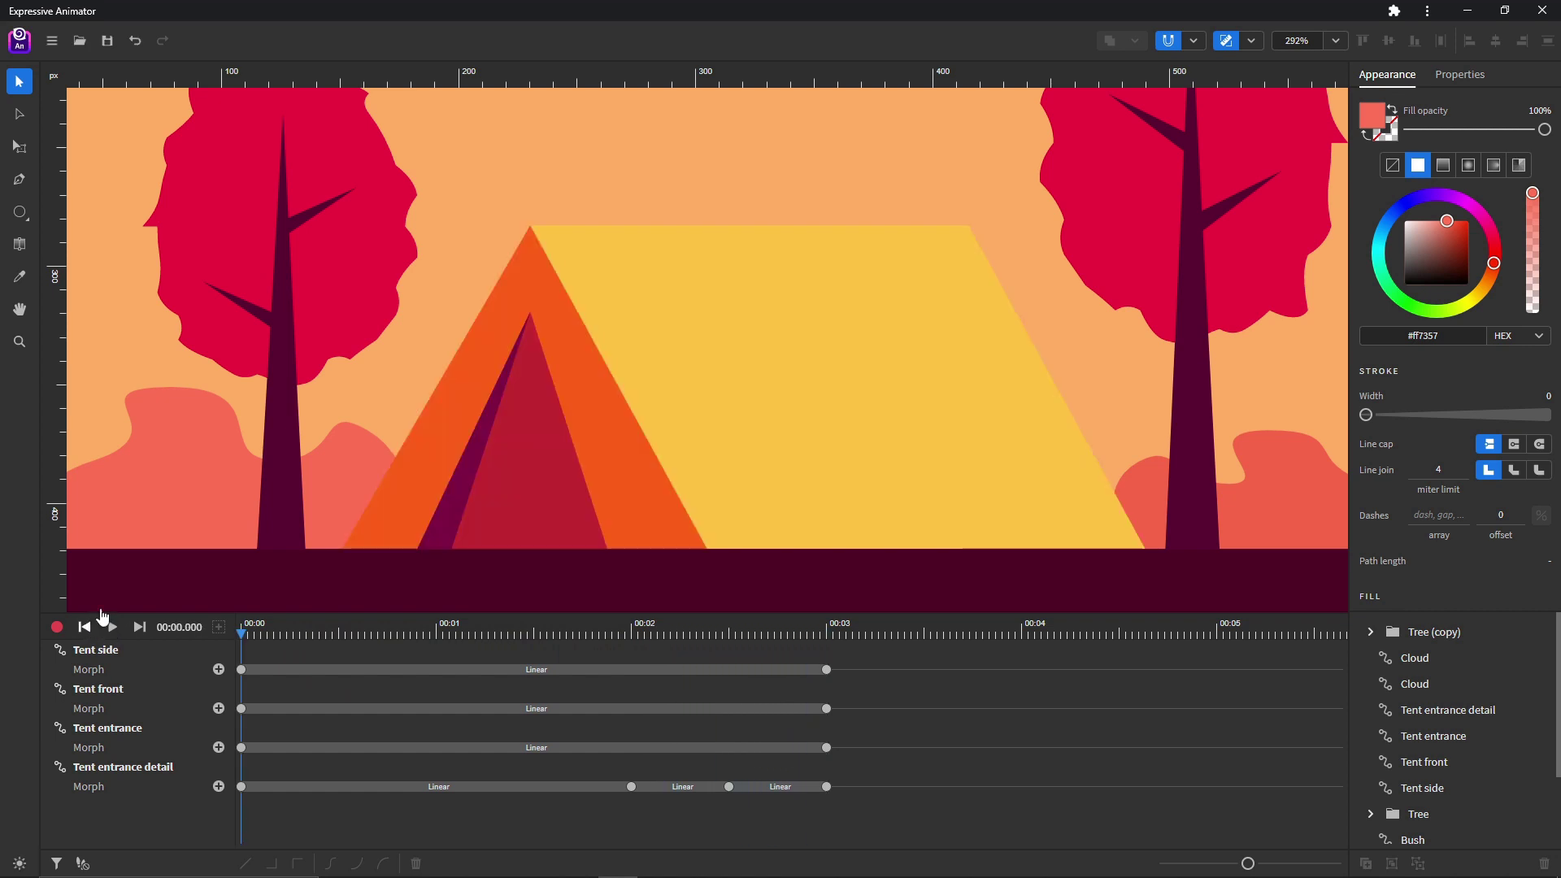
scroll(613, 379, "down", 3)
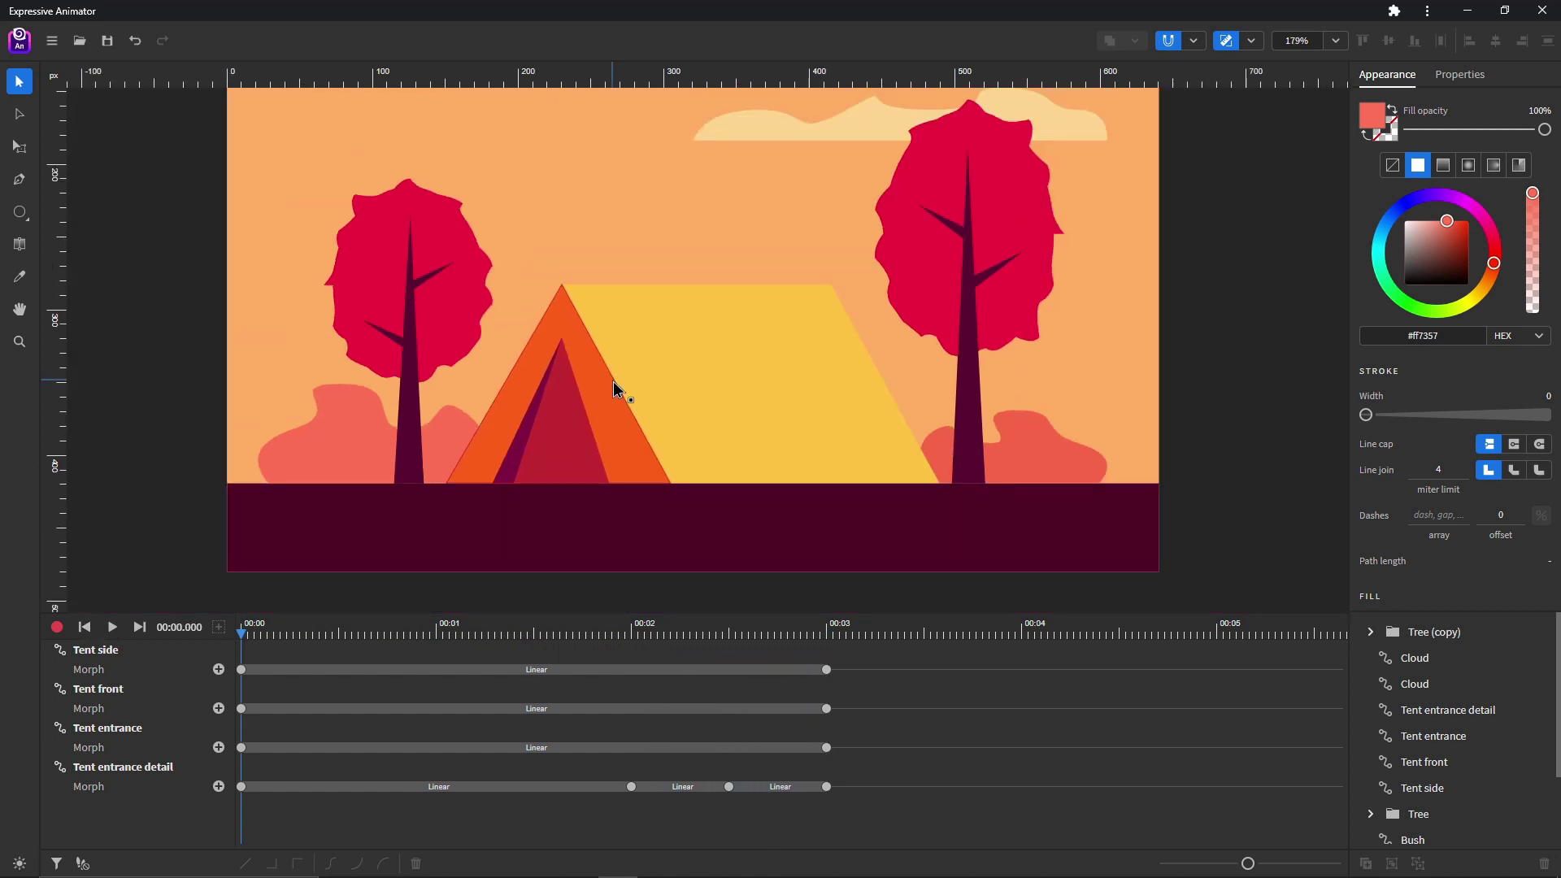
left_click_drag(624, 379, 642, 429)
scroll(641, 430, "down", 1)
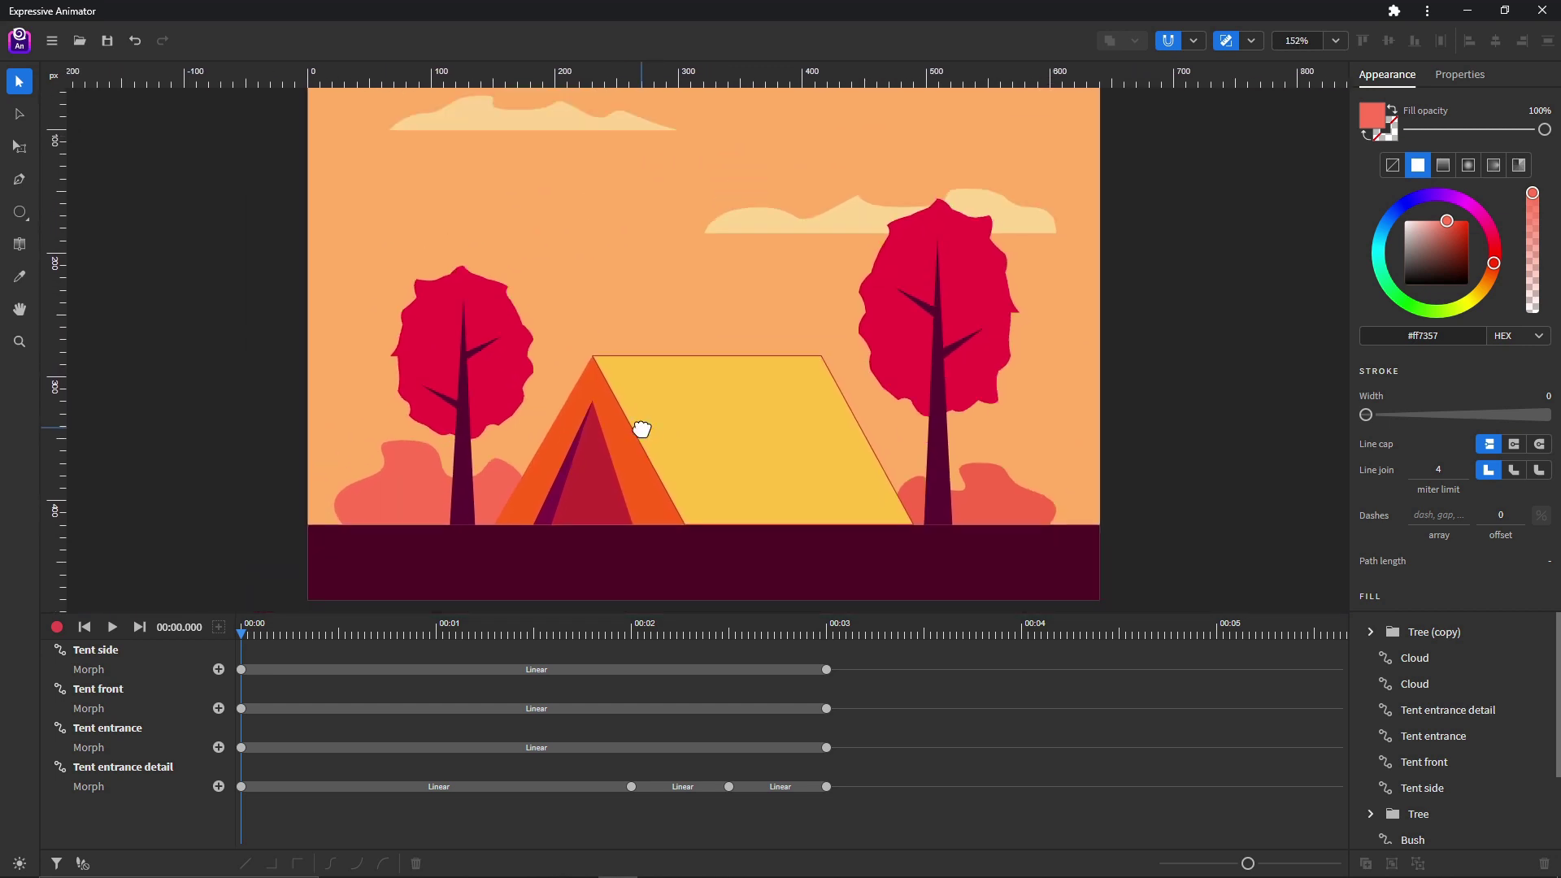
left_click_drag(255, 642, 826, 612)
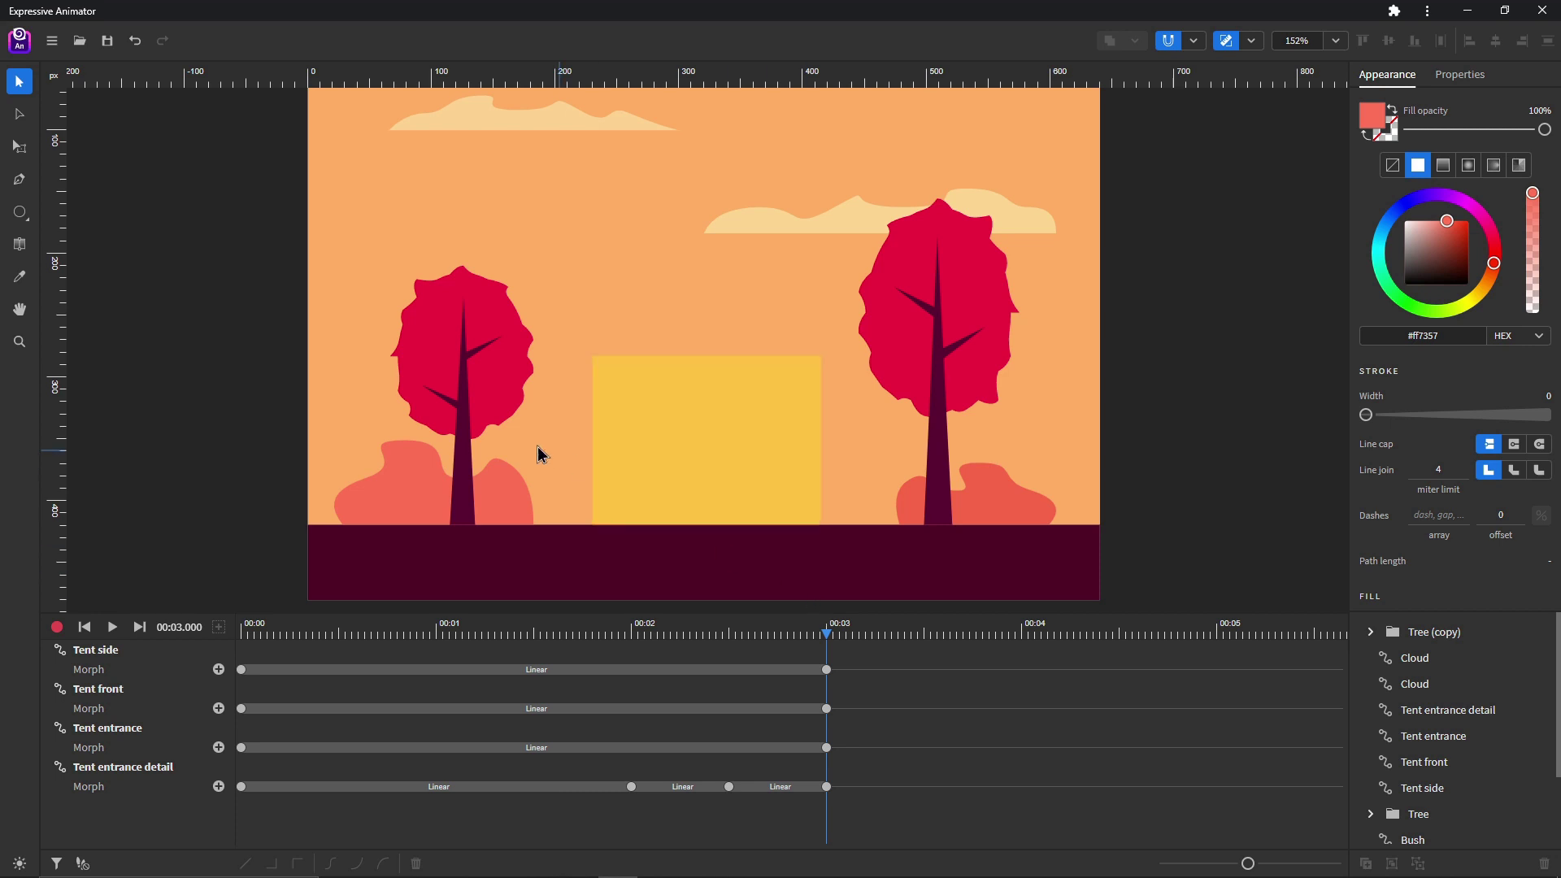
Step: At 00:03, move Tree right, Tree (copy) left, and both bushes inward toward the tent
left_click(499, 413)
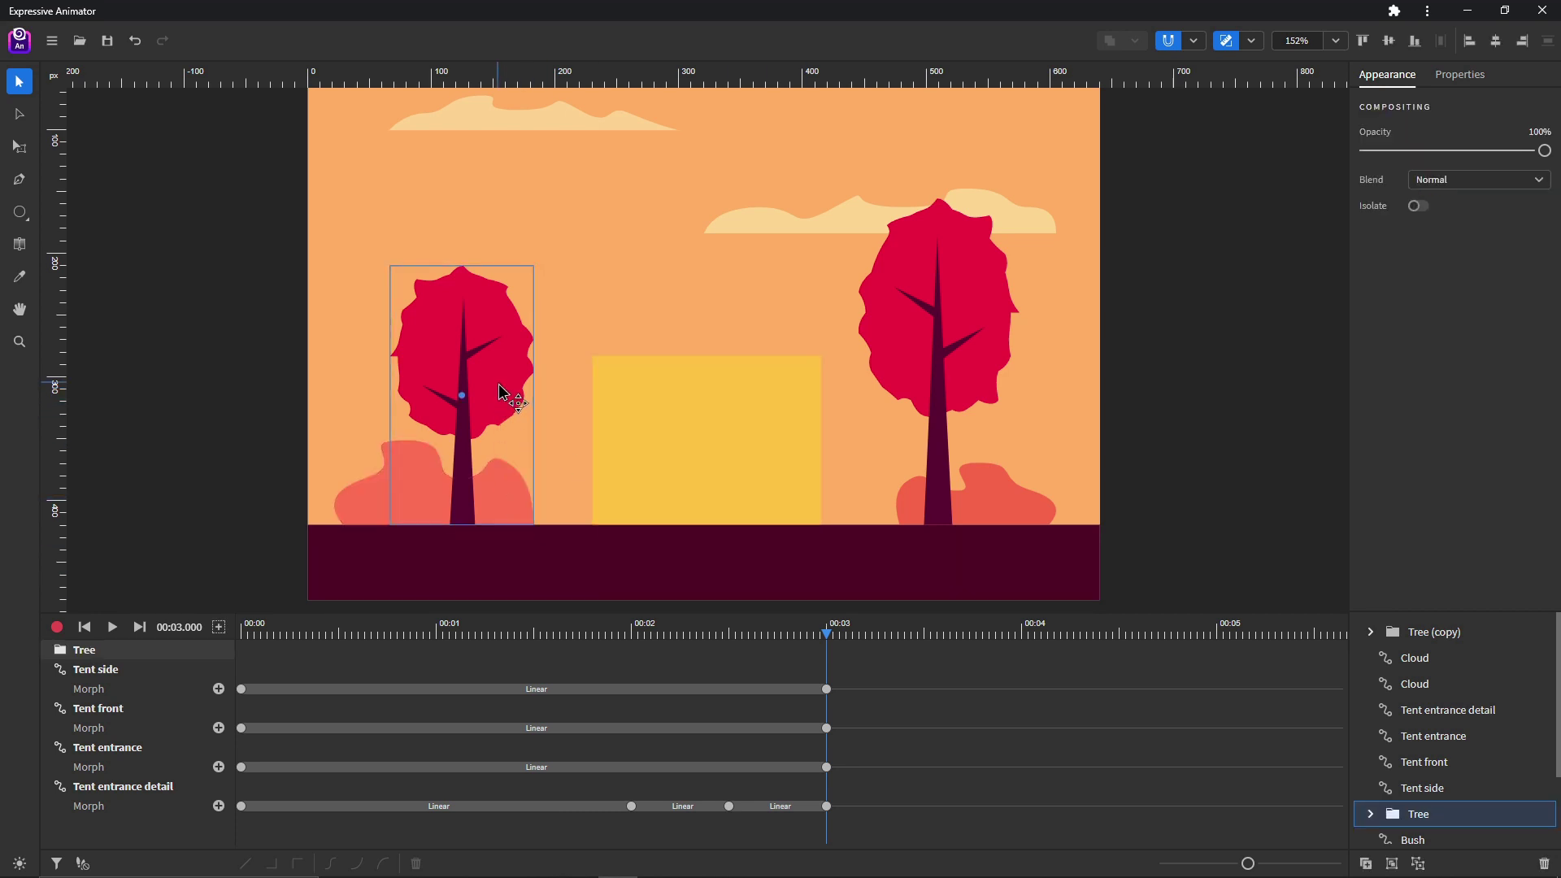
left_click_drag(509, 394, 602, 404)
left_click_drag(949, 378, 869, 379)
left_click_drag(497, 496, 570, 521)
left_click_drag(976, 496, 902, 506)
left_click_drag(525, 514, 547, 516)
mouse_move(550, 391)
left_mouse_down()
mouse_move(568, 393)
mouse_move(557, 404)
left_mouse_up()
left_click(505, 495)
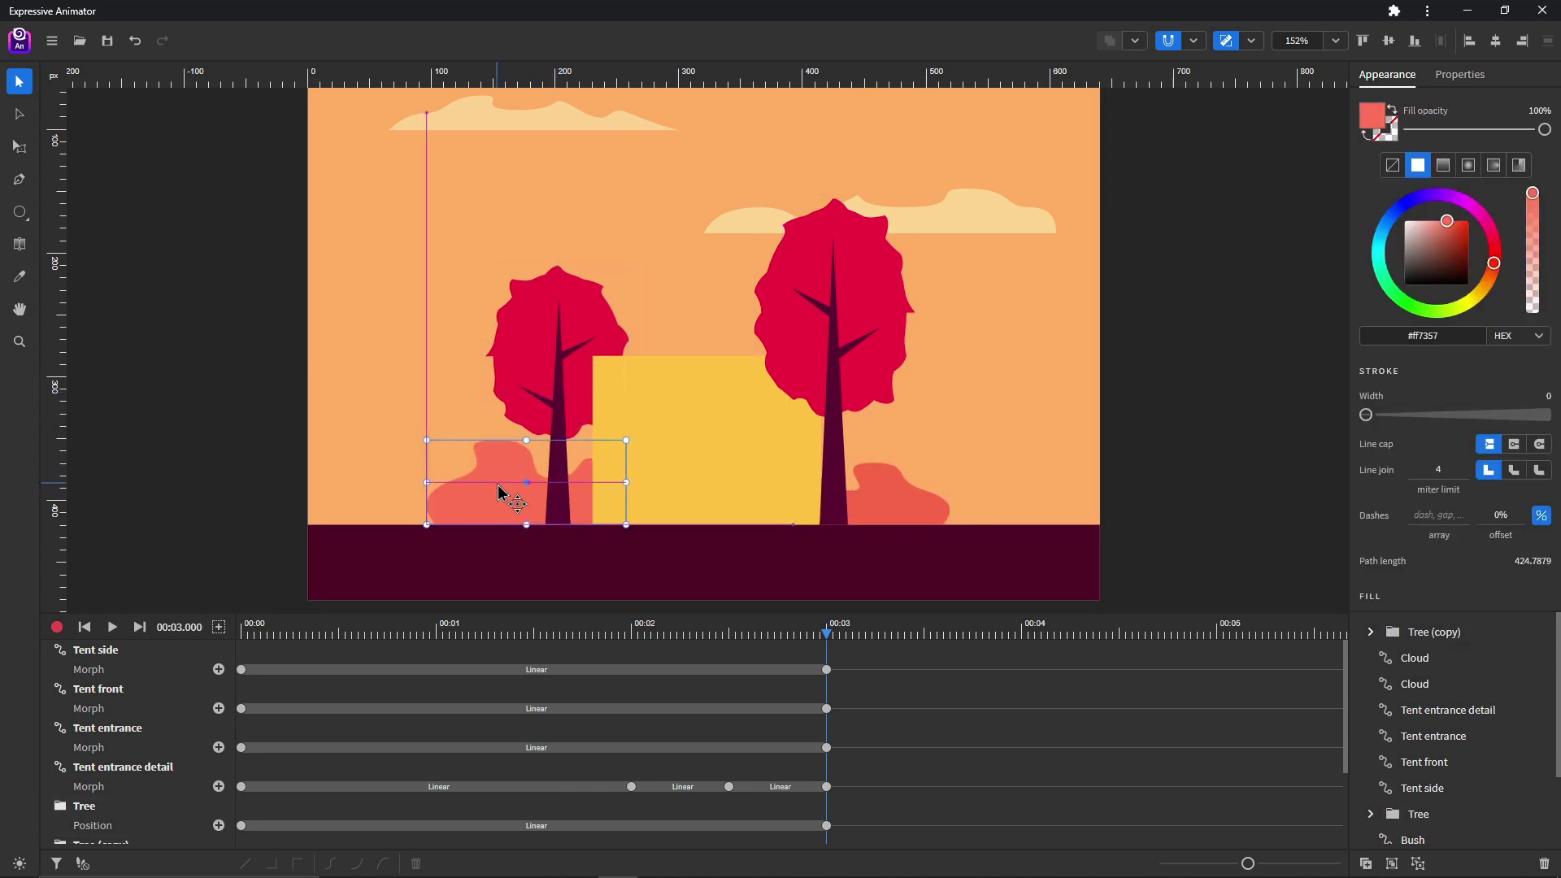
Step: Scrub back to check the motion, shift the right bush further right, and preview
mouse_move(828, 637)
left_mouse_down()
mouse_move(222, 637)
mouse_move(828, 635)
mouse_move(411, 586)
mouse_move(182, 584)
mouse_move(829, 607)
left_mouse_up()
left_click_drag(916, 510, 960, 512)
mouse_move(838, 637)
left_mouse_down()
mouse_move(299, 632)
mouse_move(827, 622)
left_mouse_up()
left_click(1157, 316)
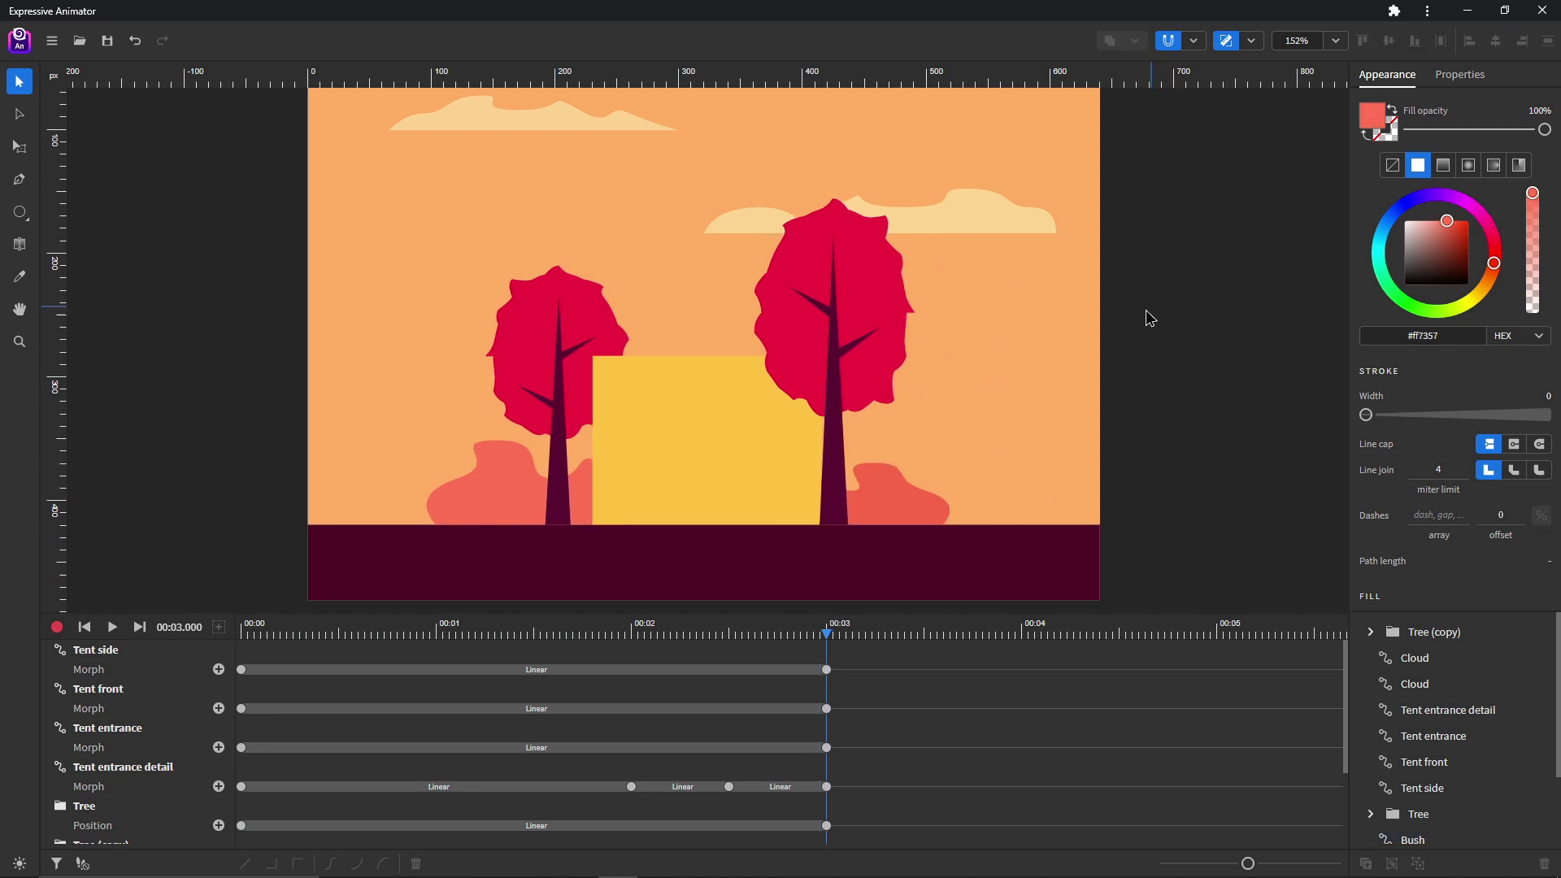
Step: Nudge the left cloud slightly along the sky and select both clouds
scroll(1147, 325, "up", 1)
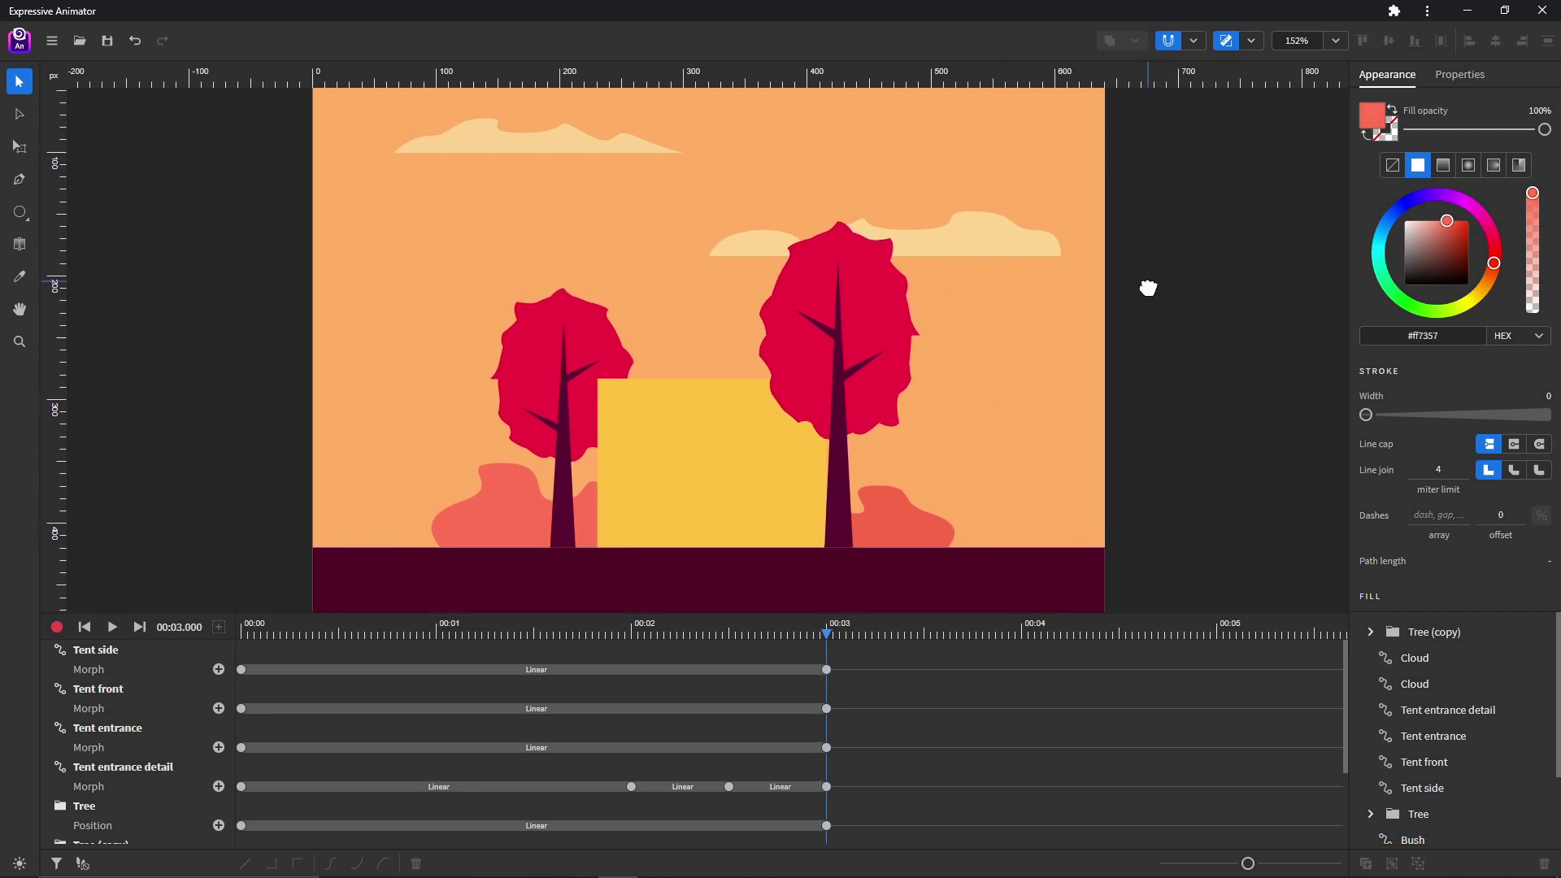
left_click(997, 257)
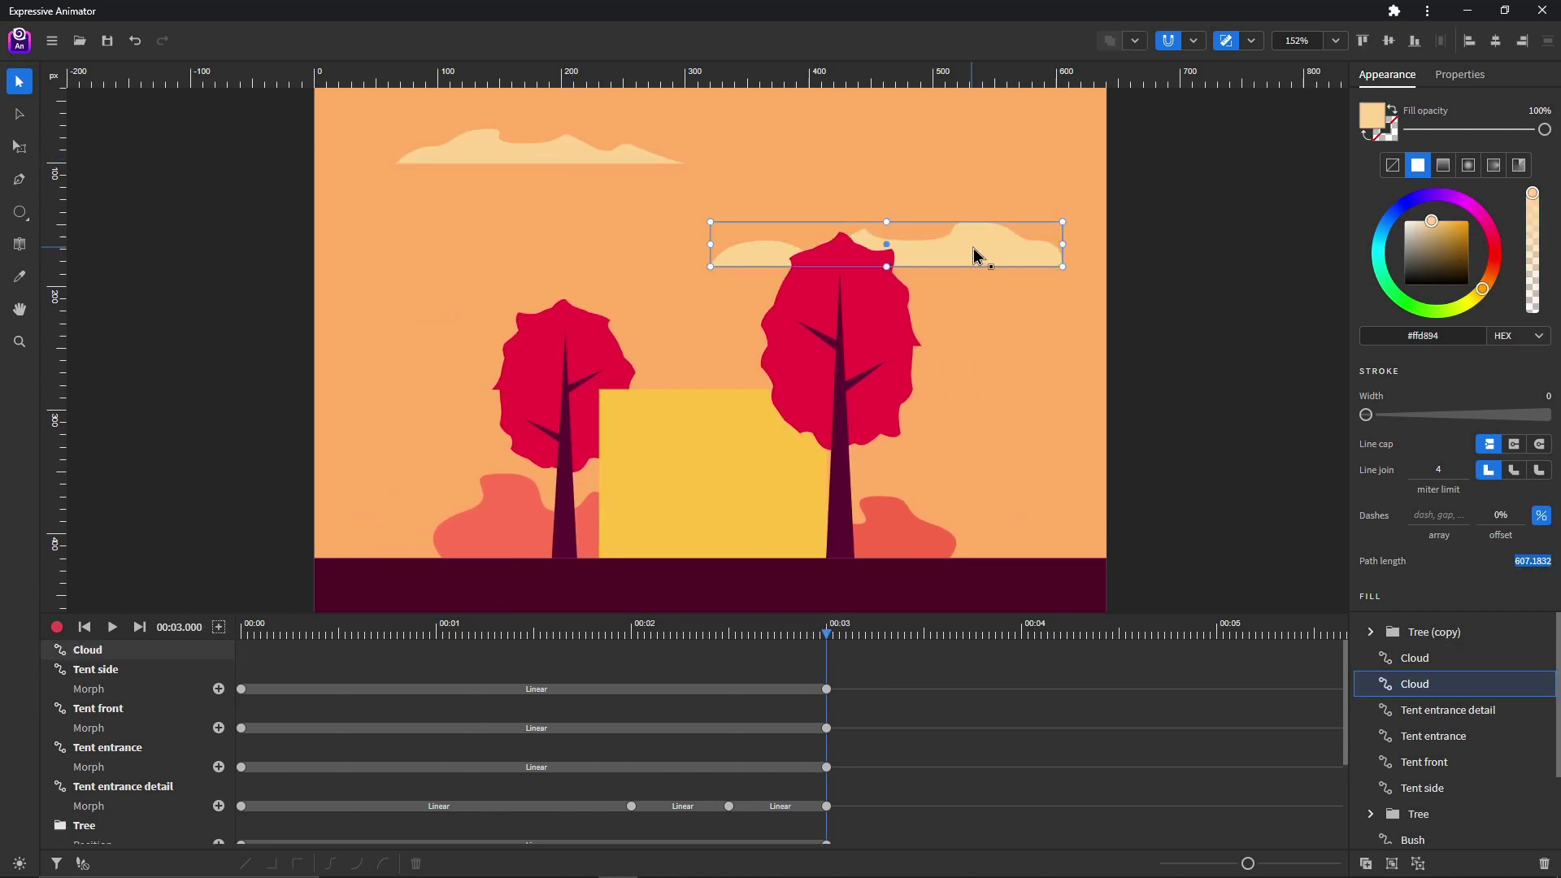
mouse_move(602, 157)
left_mouse_down()
mouse_move(614, 162)
mouse_move(592, 163)
left_mouse_up()
left_click(714, 265, "shift")
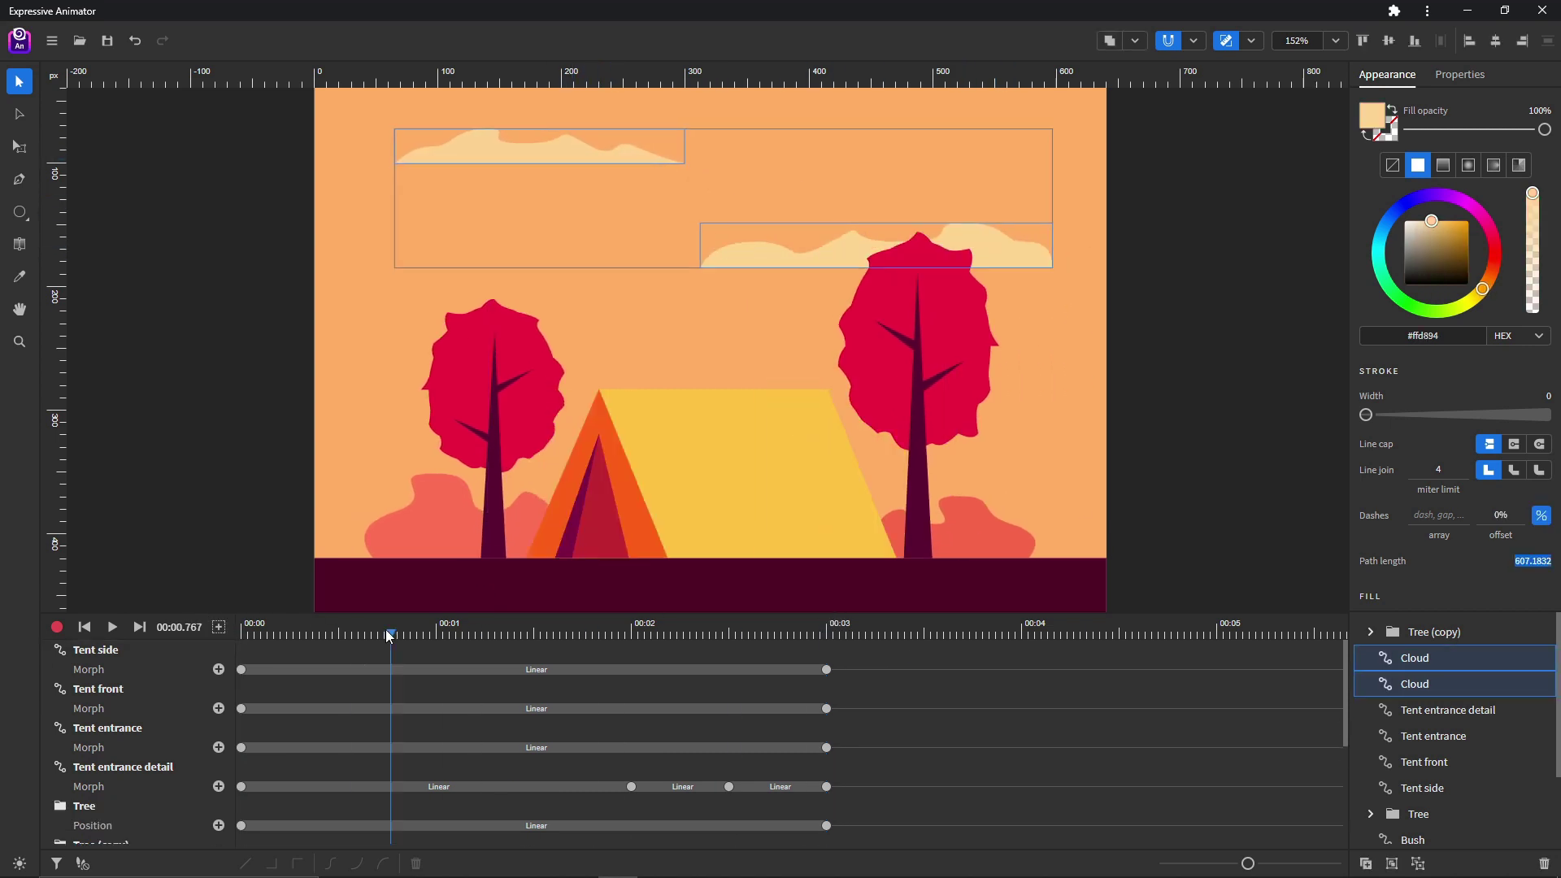